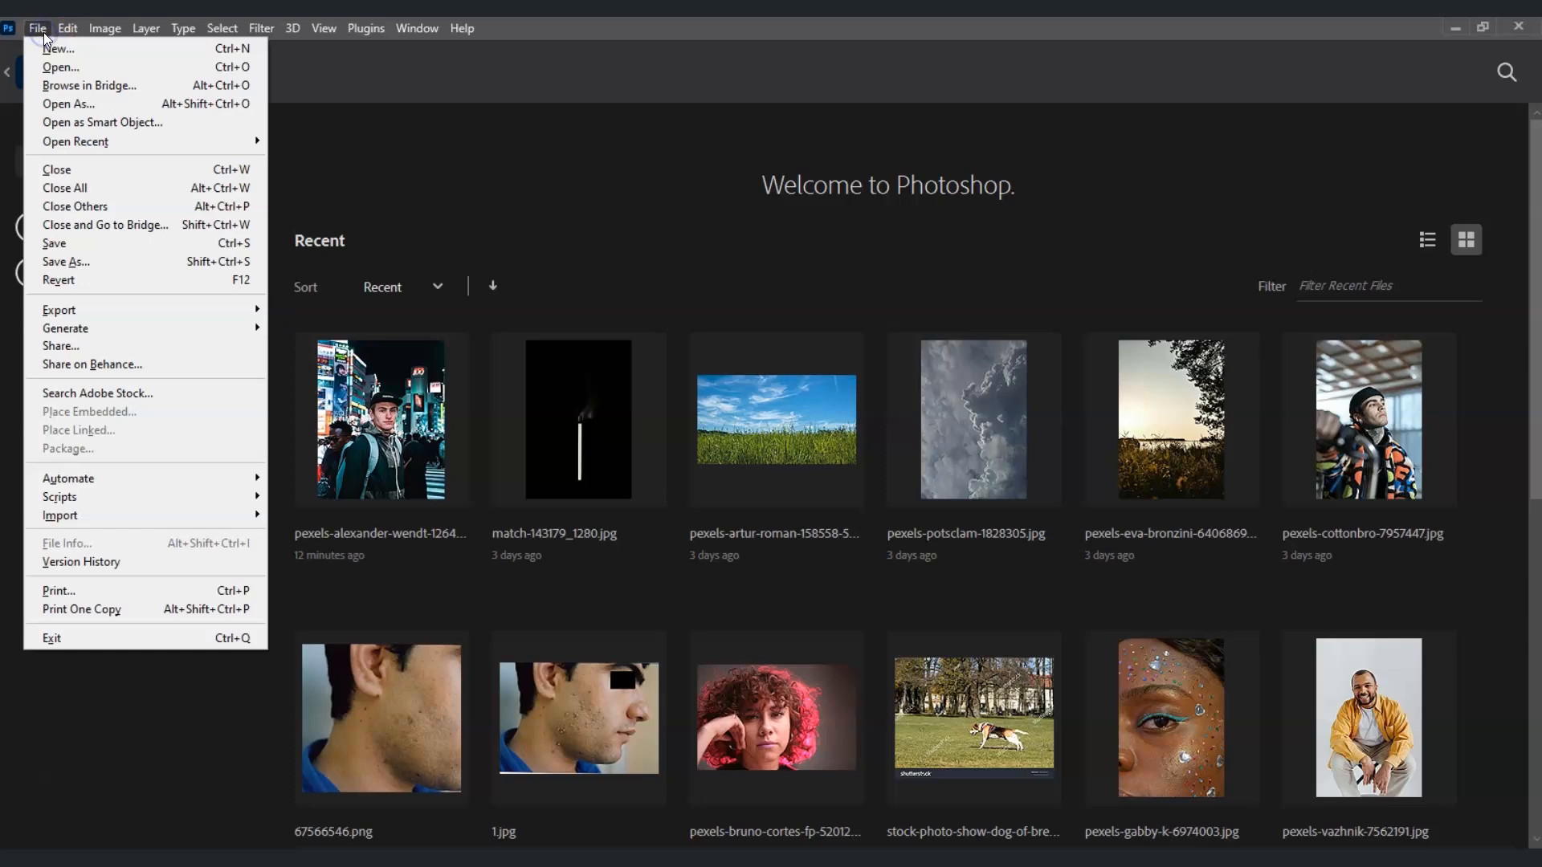
click(66, 67)
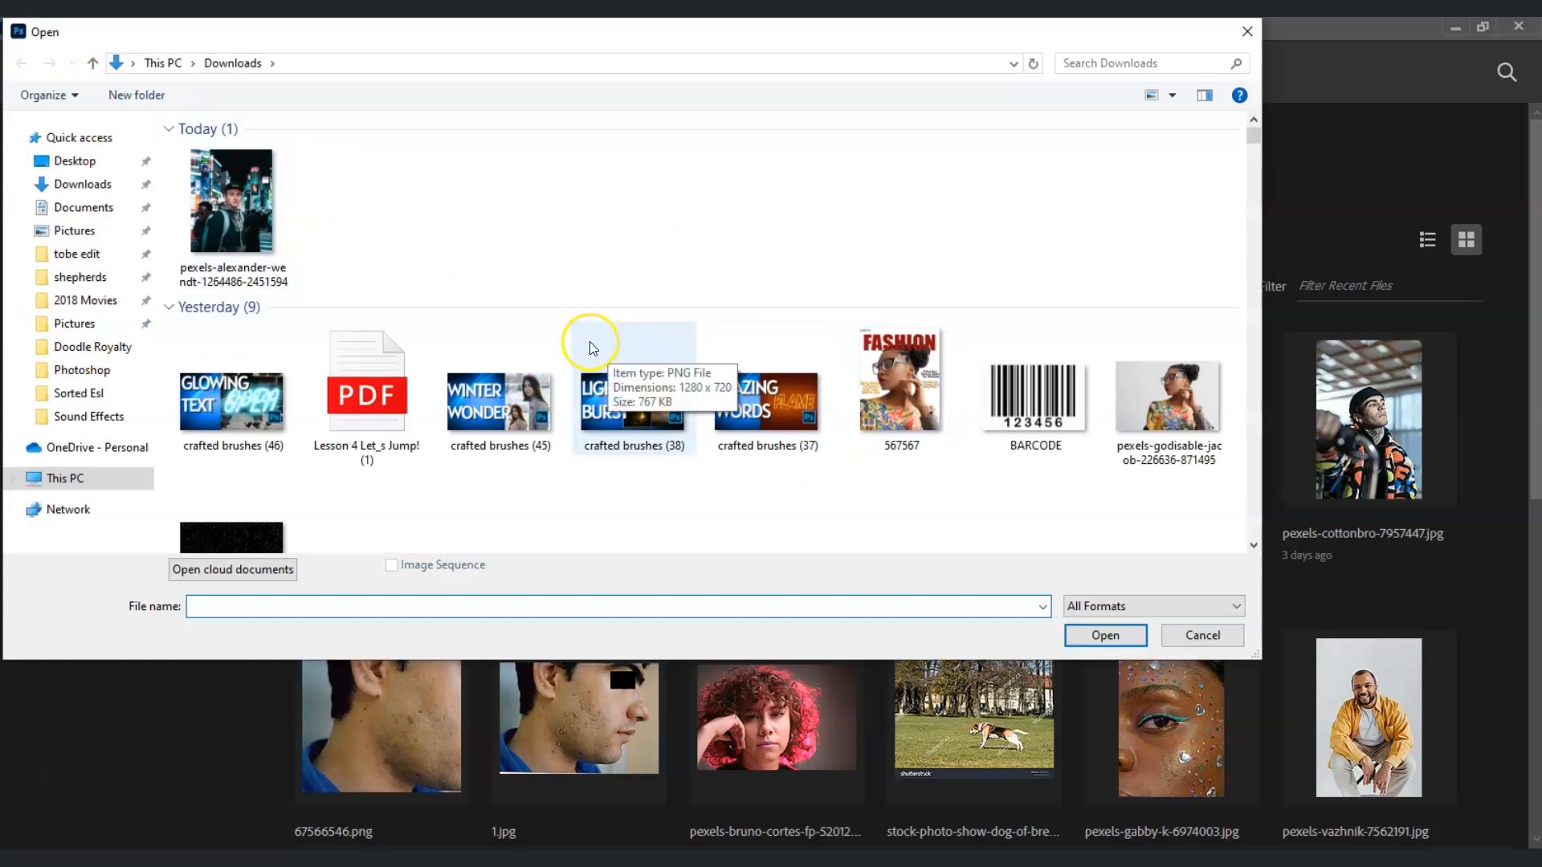
click(273, 210)
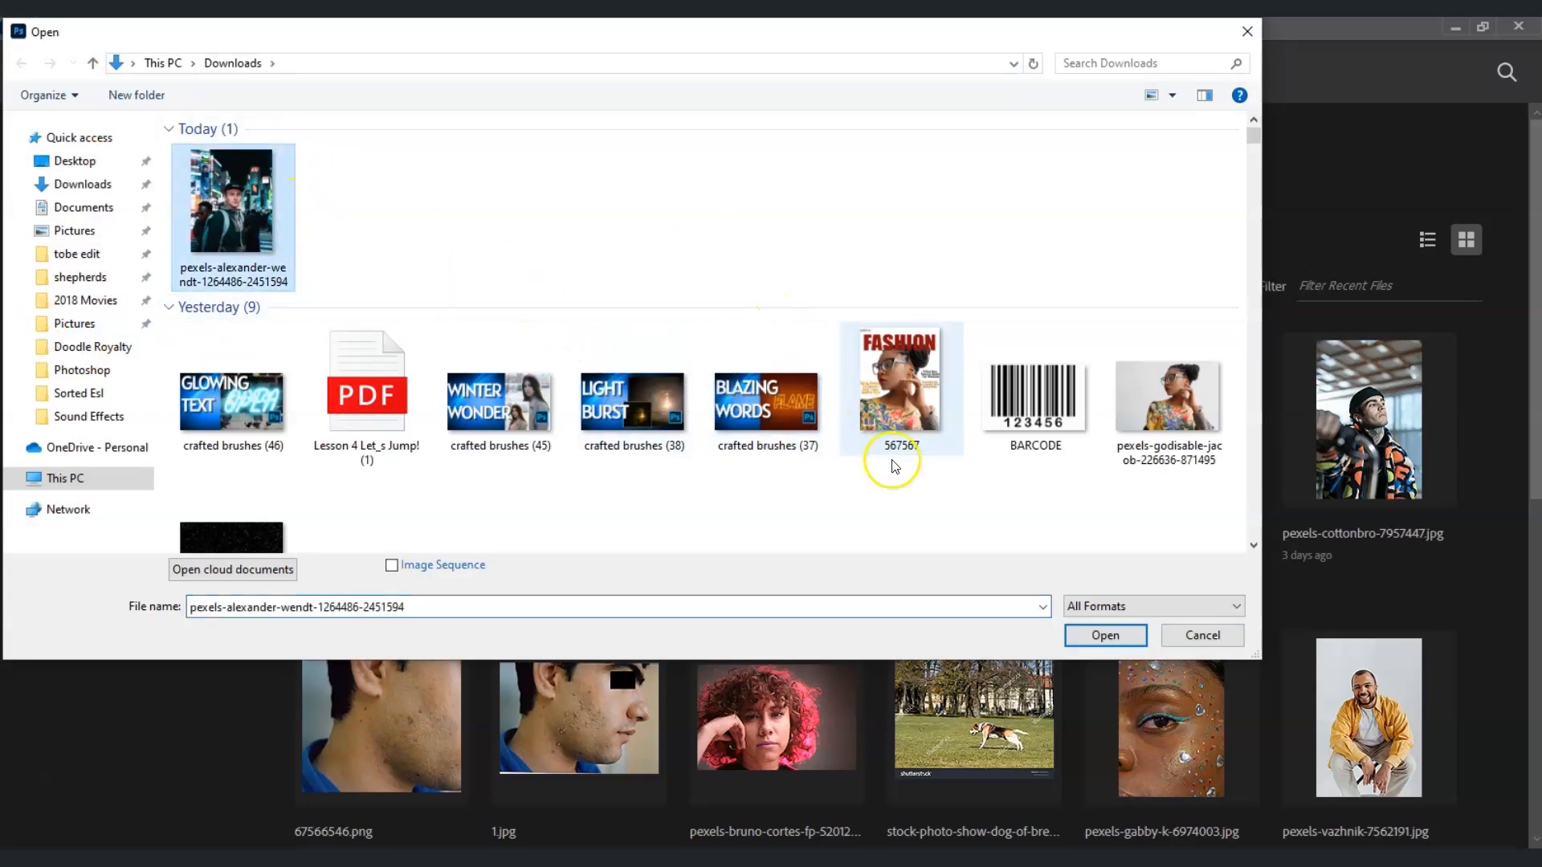
click(1089, 639)
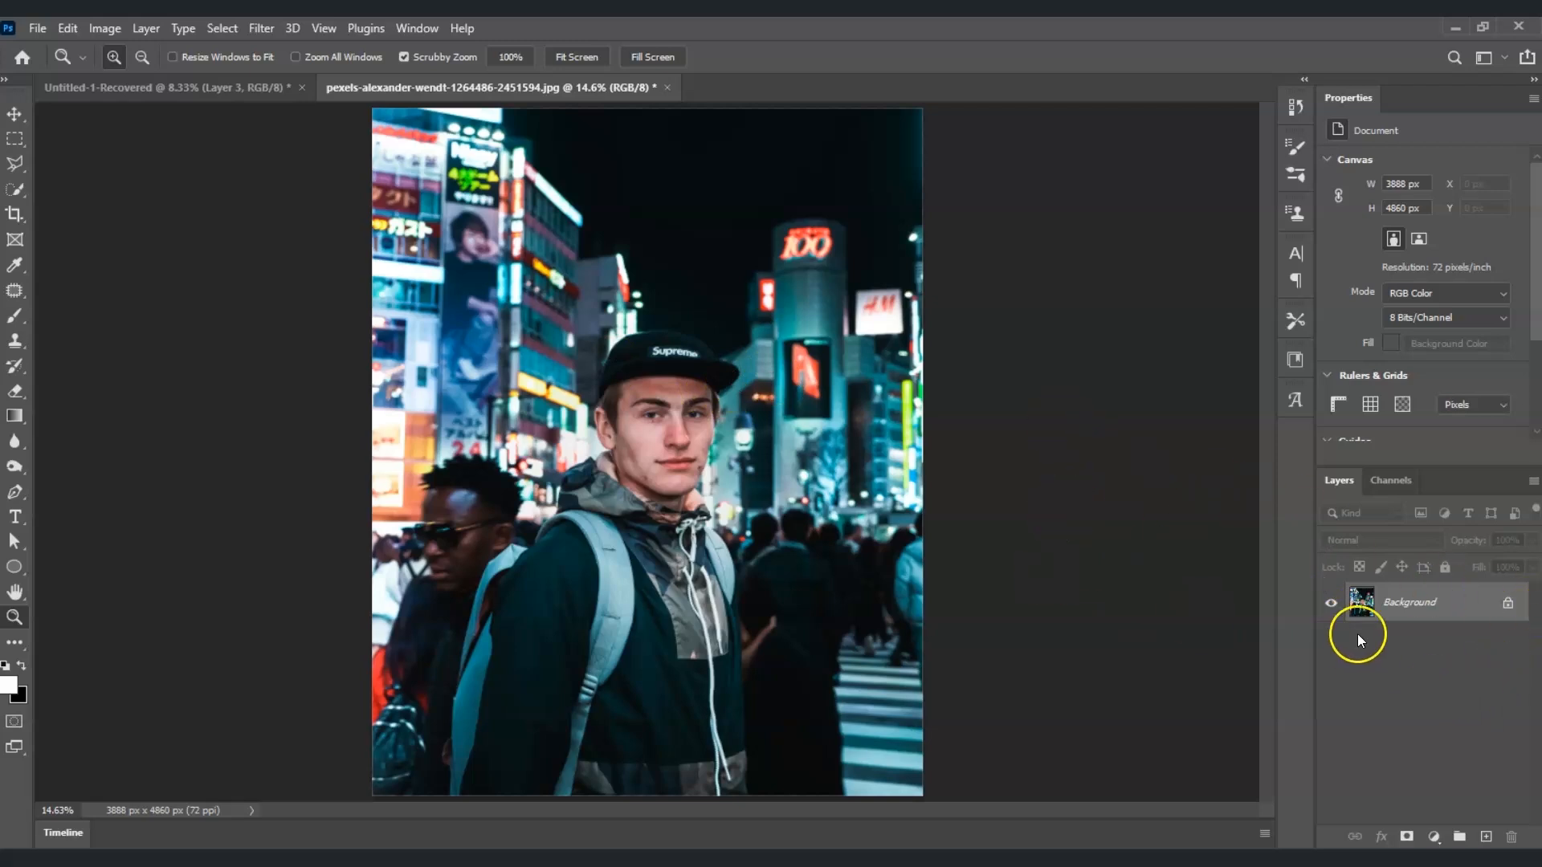
Step: Duplicate the Background layer and name the copy Blur
click(1449, 612)
right_click(1449, 613)
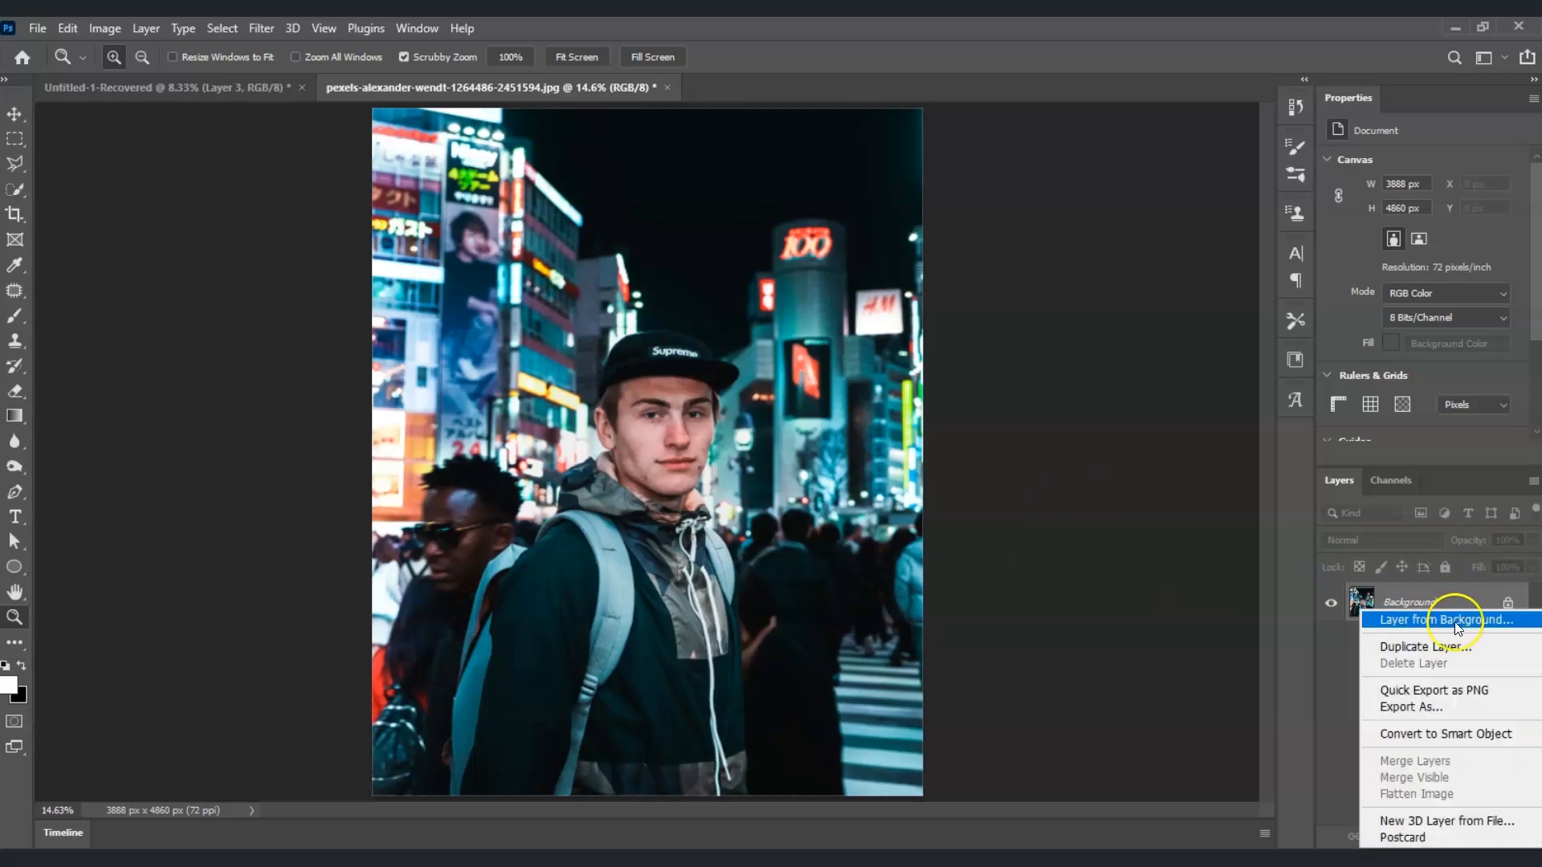
click(1455, 646)
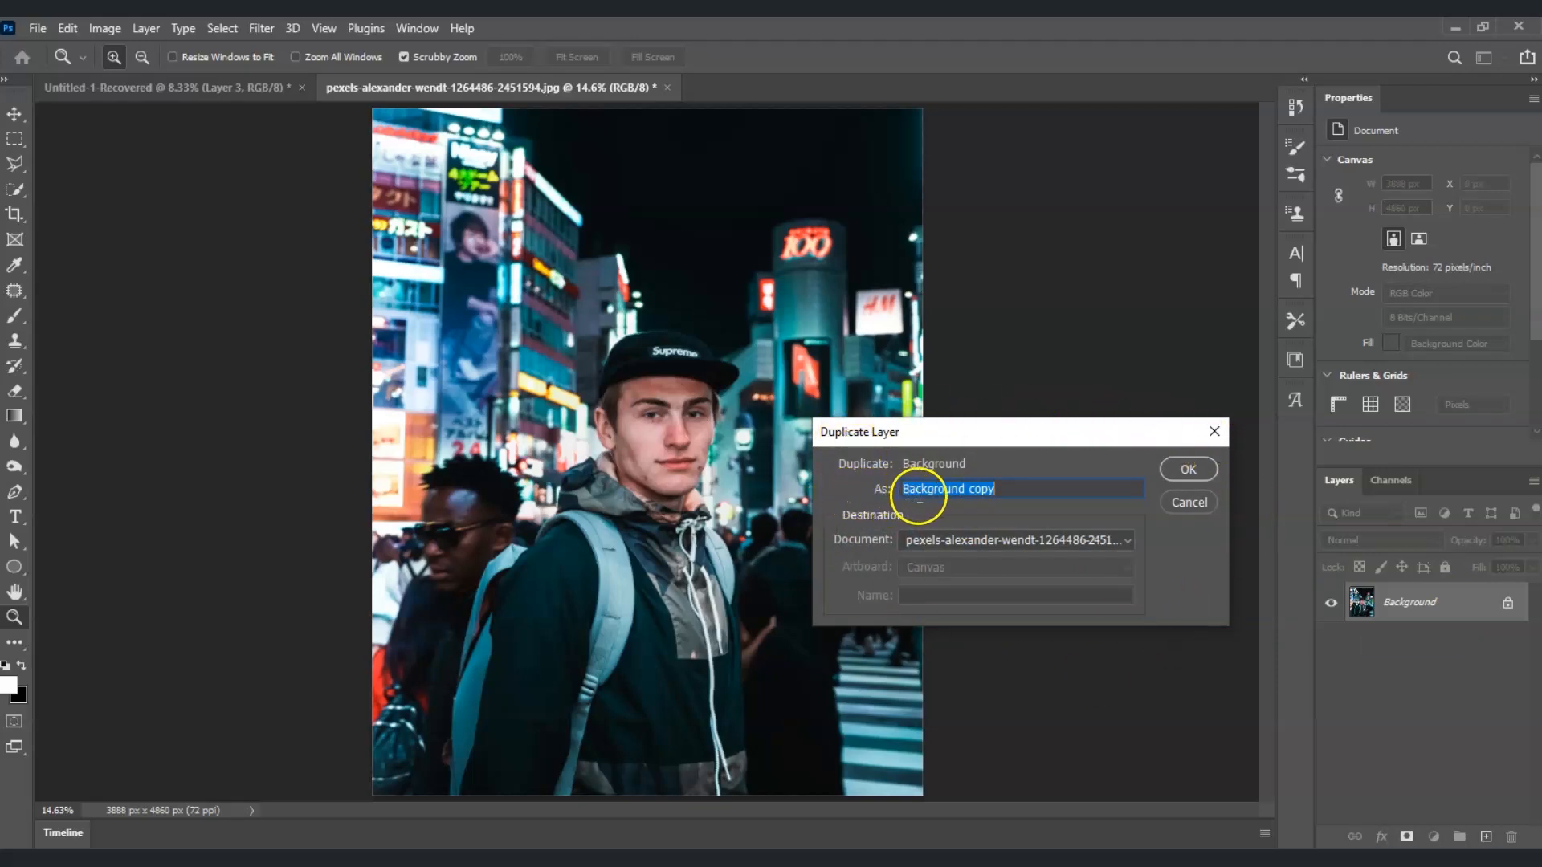
text(Blur)
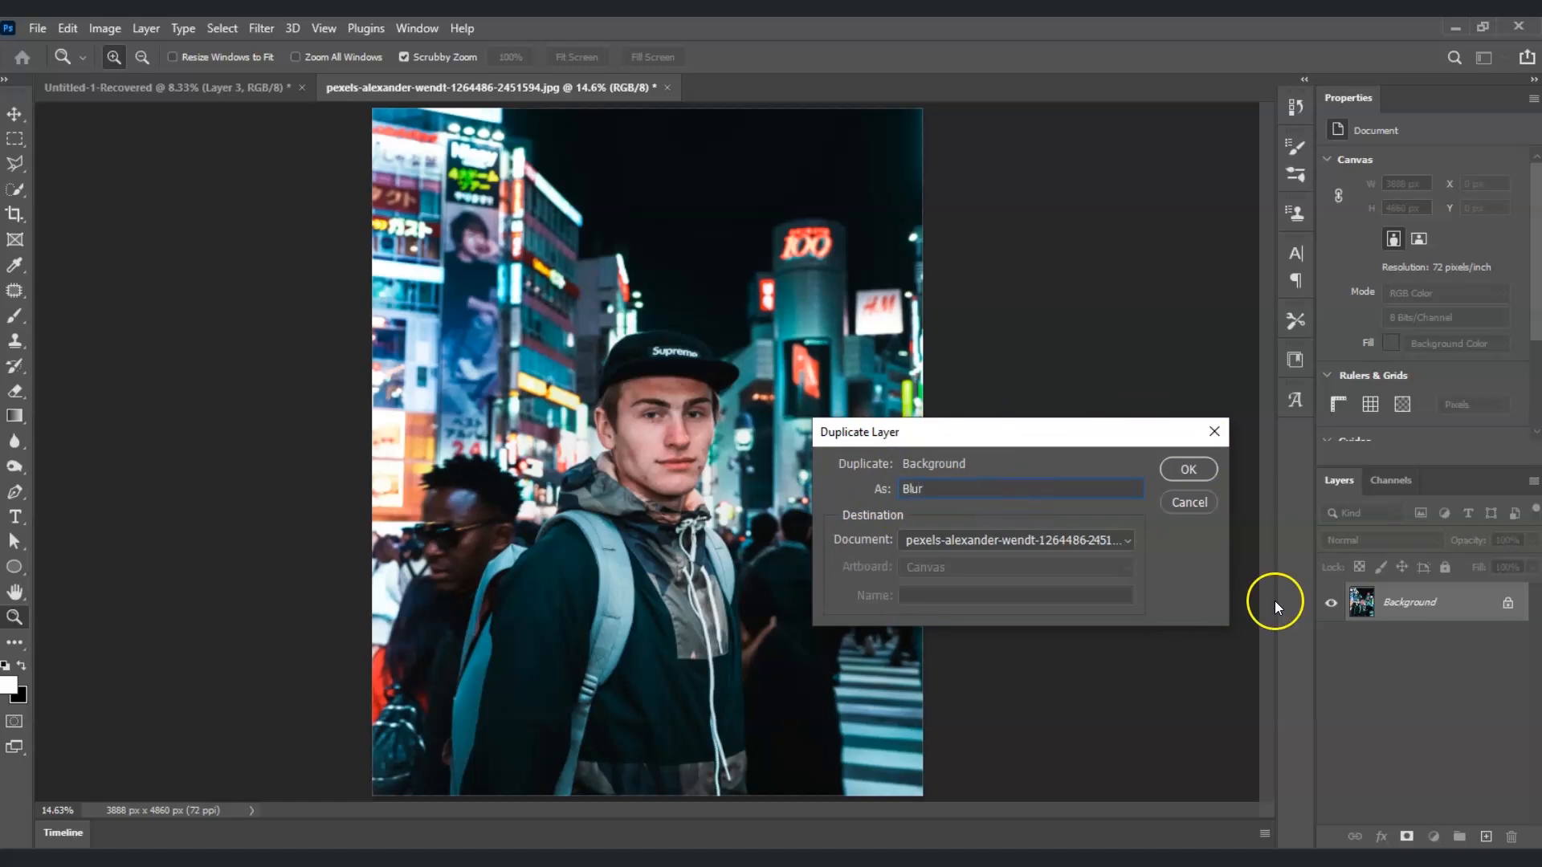
click(1197, 474)
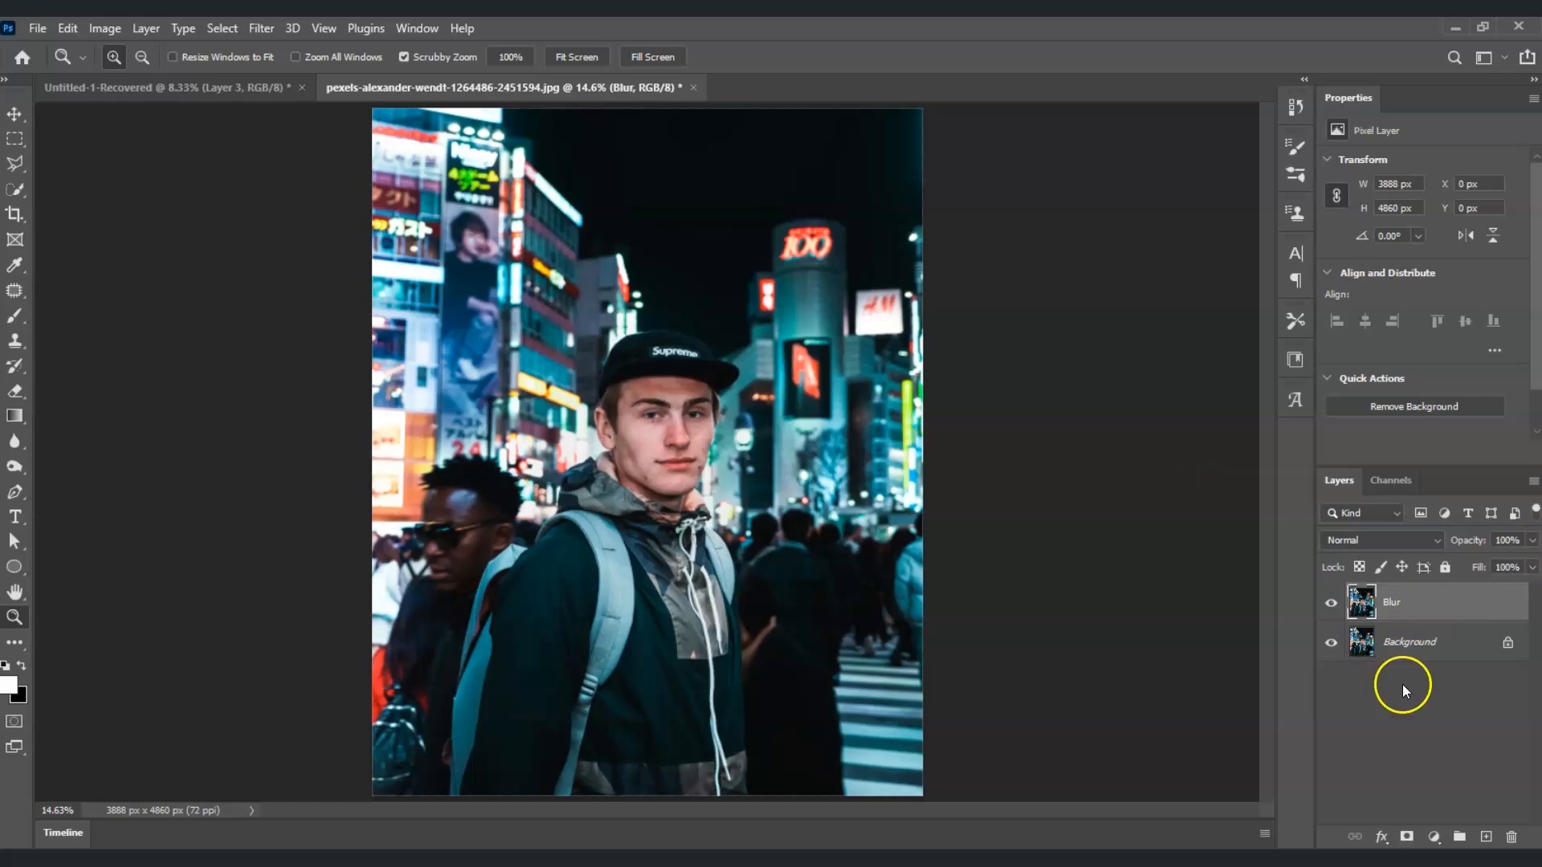
Step: Apply a Gaussian Blur with a radius of 25 pixels to the Blur layer
click(1417, 604)
click(262, 29)
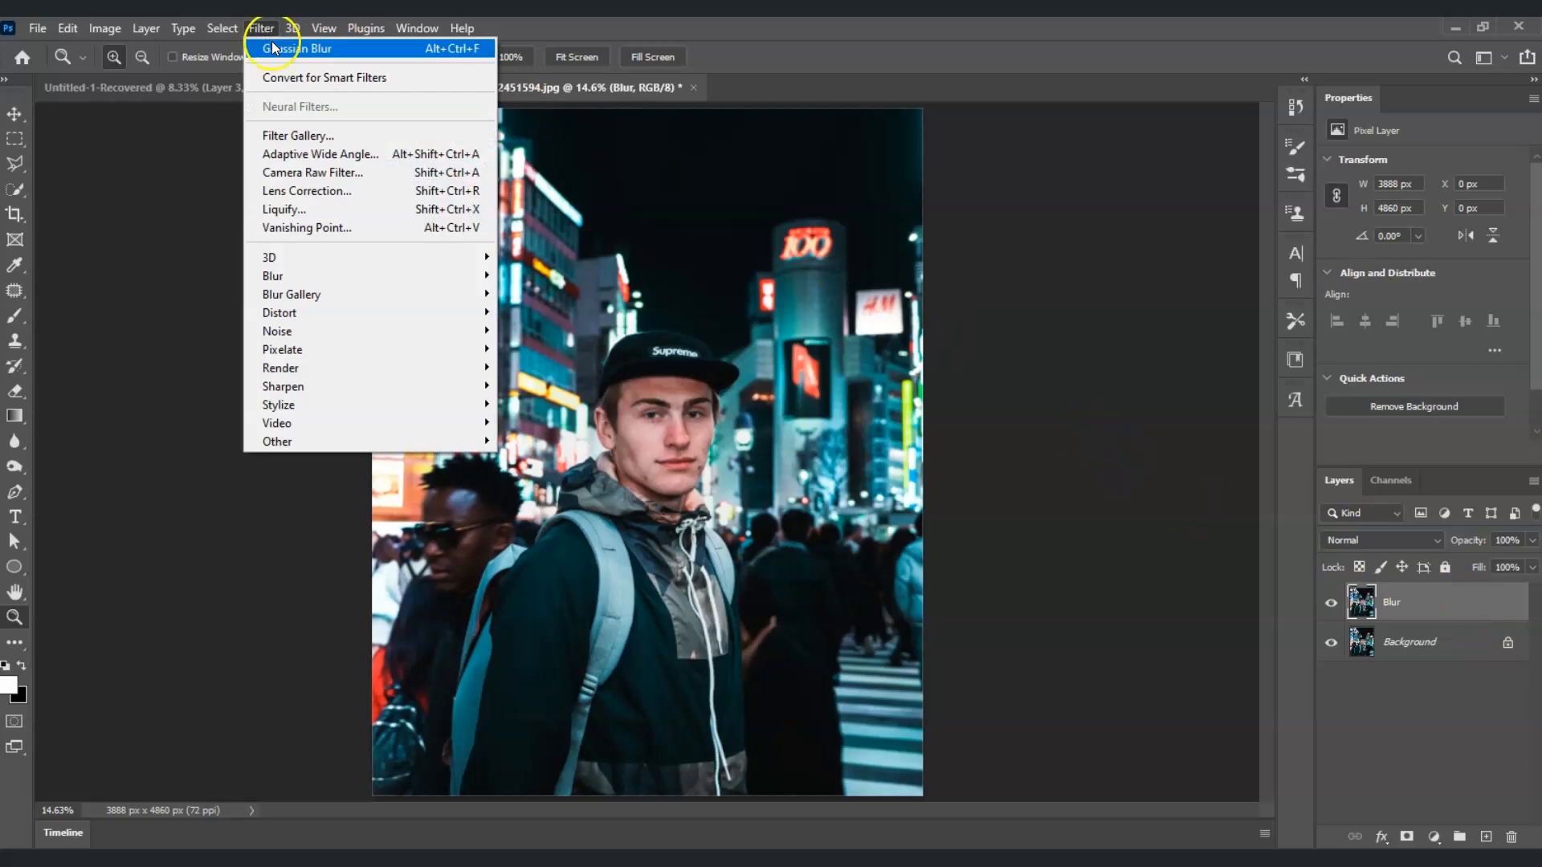
mouse_move(334, 275)
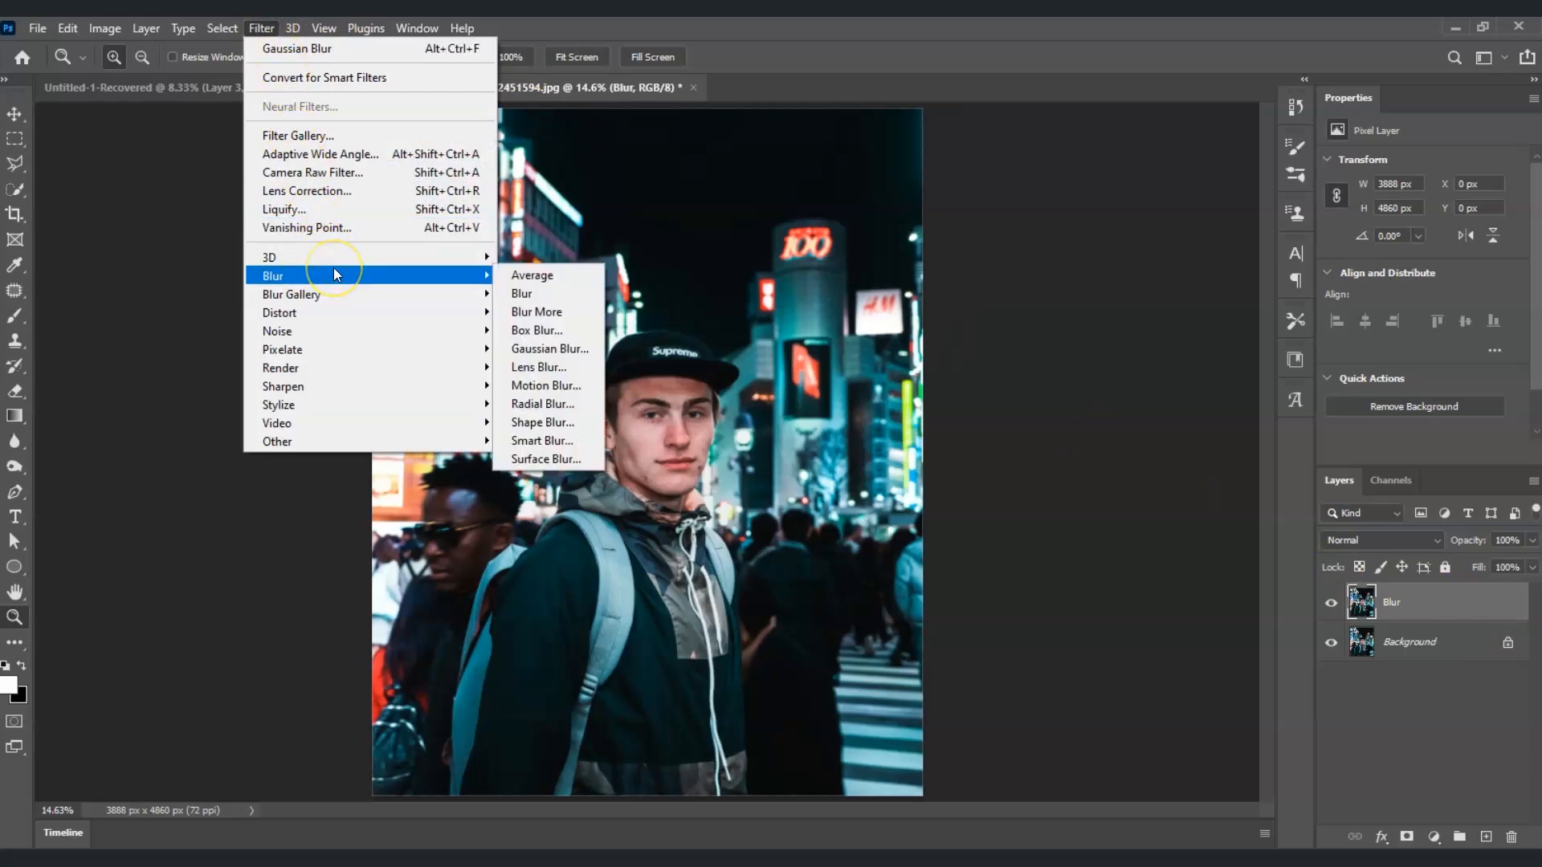
click(561, 349)
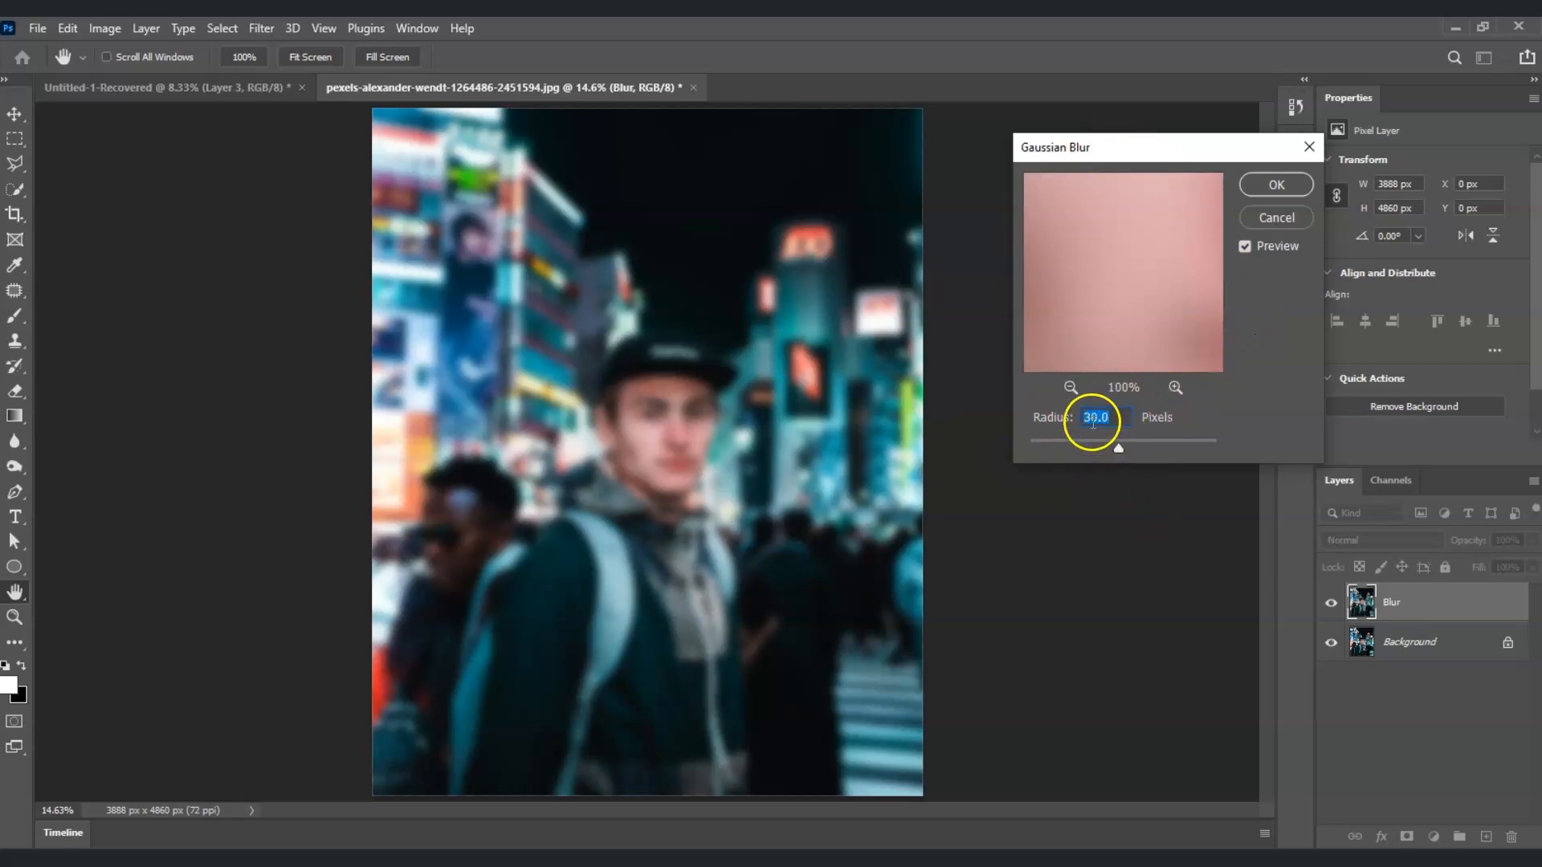
drag(1100, 444, 1117, 445)
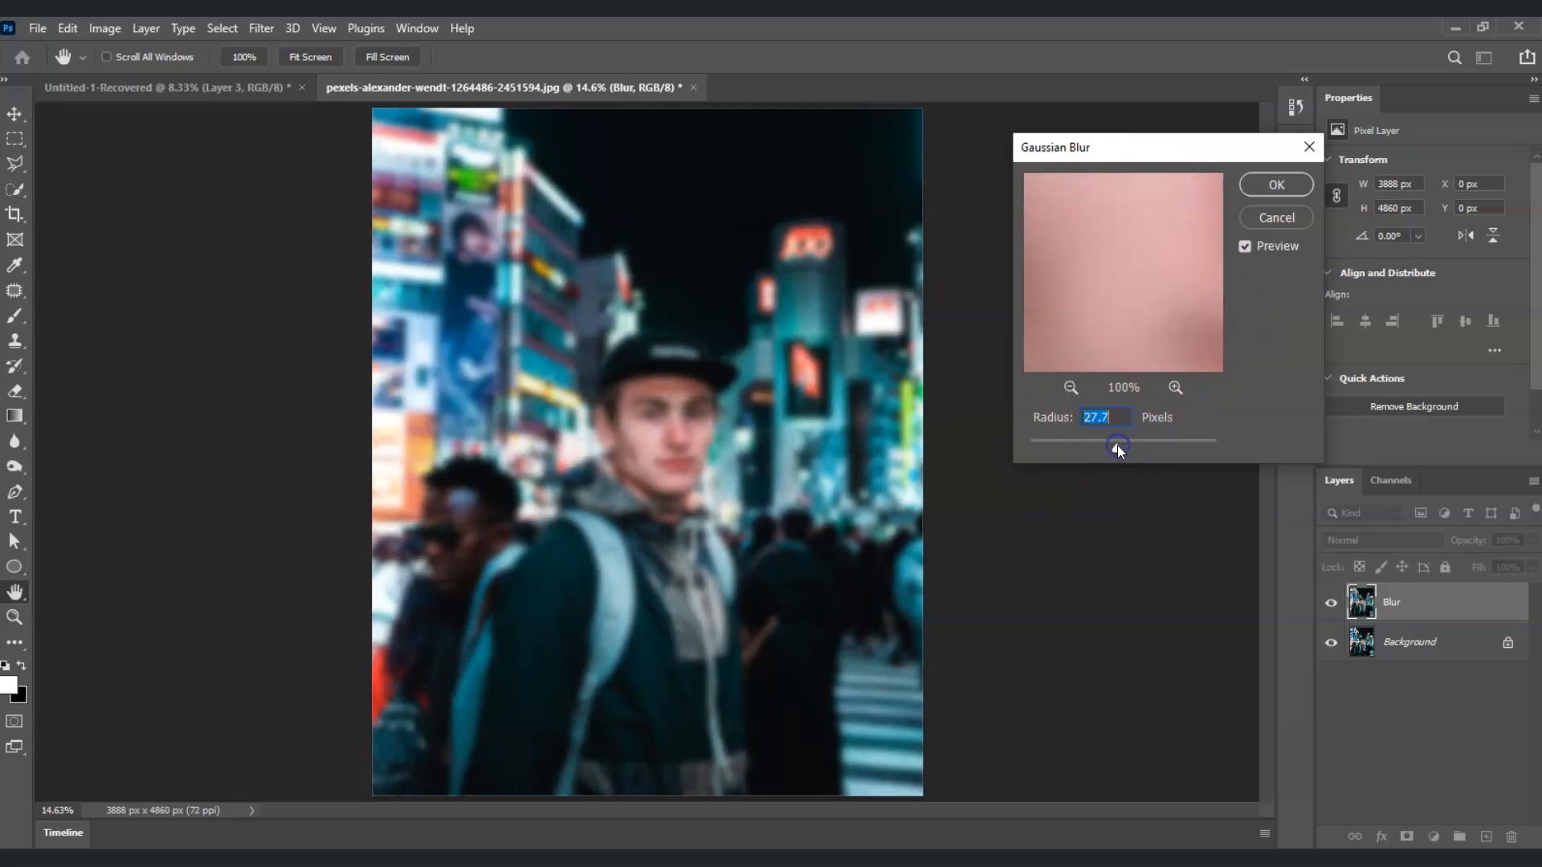
text(25)
drag(1111, 344, 1207, 289)
click(1275, 186)
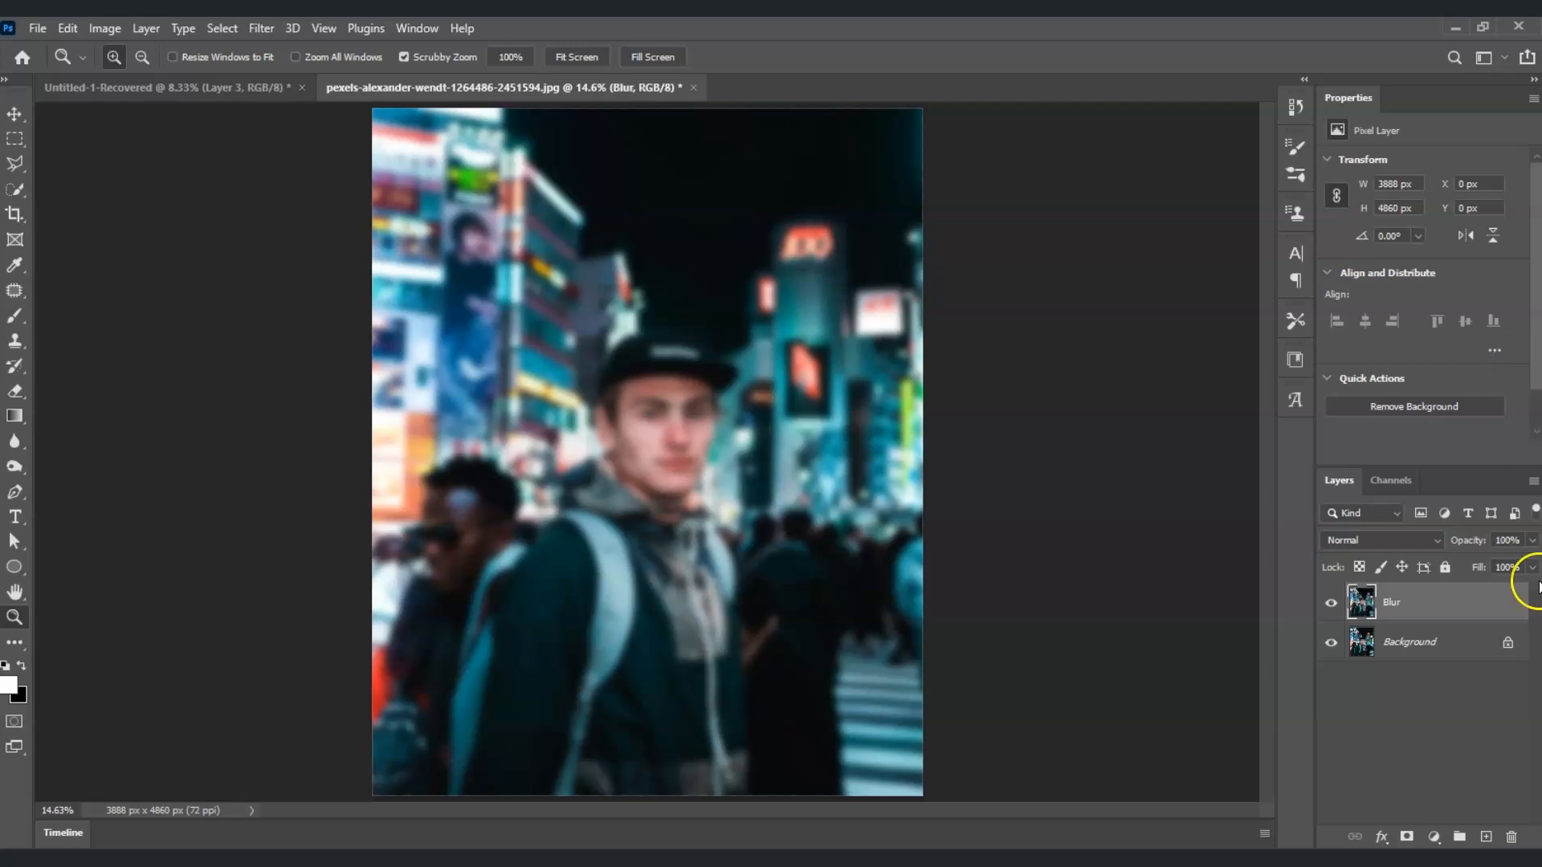
Step: Add a layer mask to the Blur layer and set up a soft round 500 px Brush in black
click(1428, 603)
click(1407, 837)
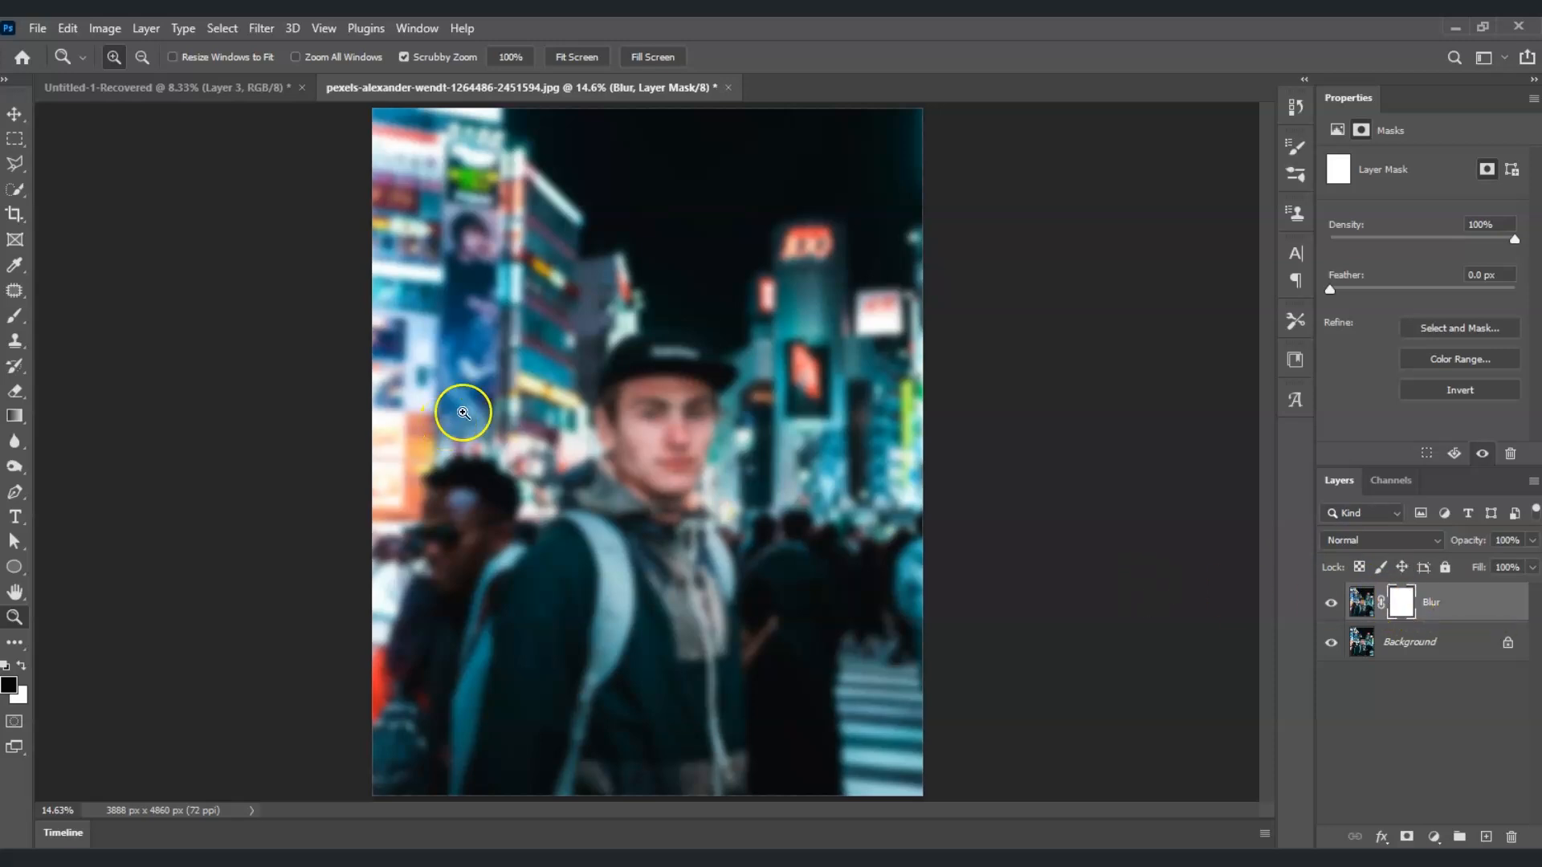
click(11, 321)
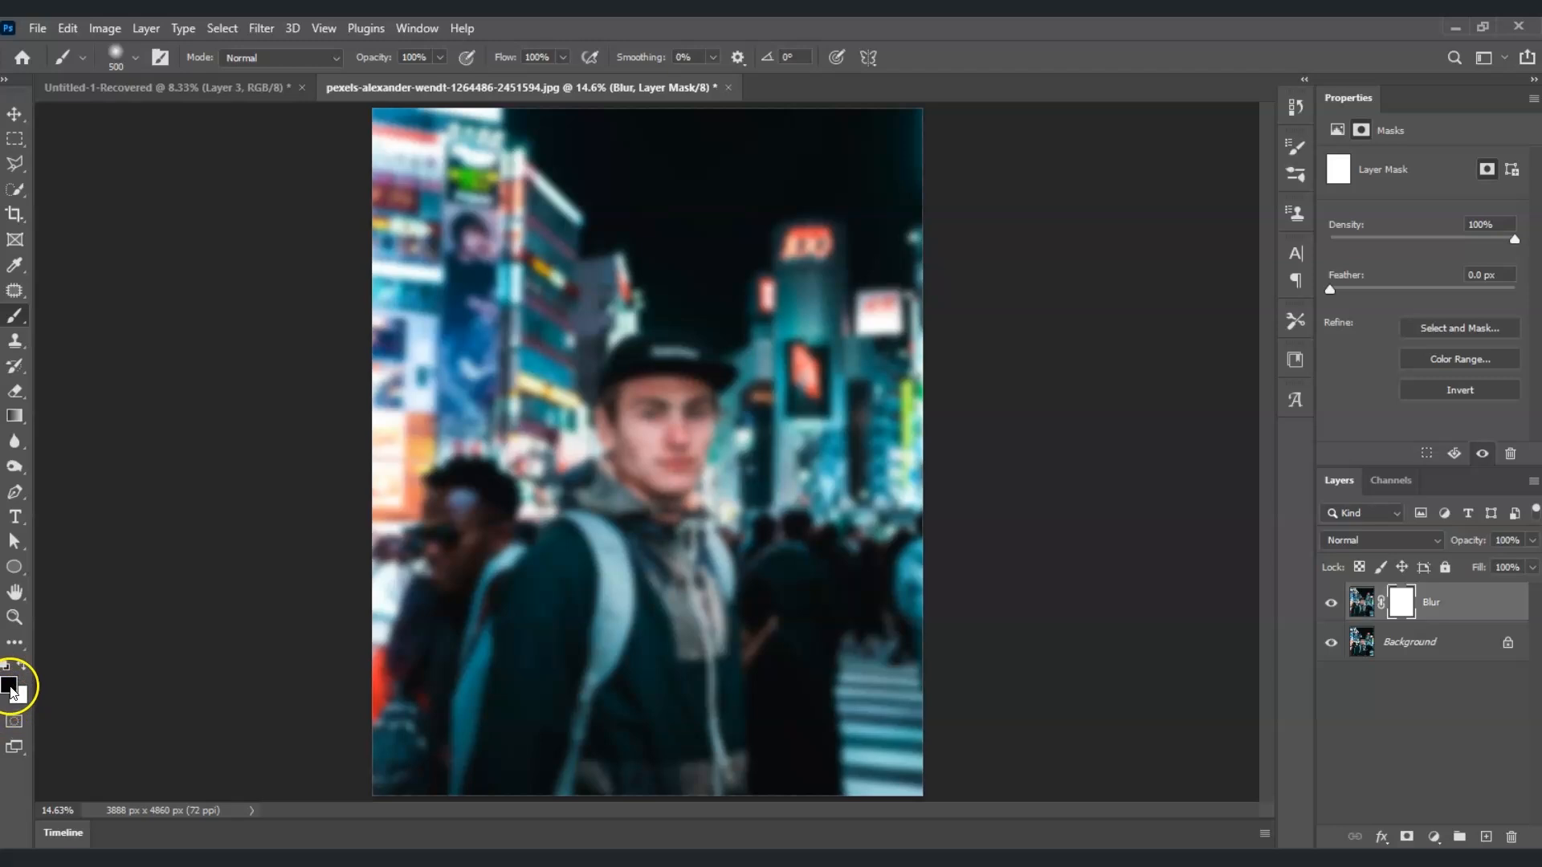
click(10, 684)
click(1471, 331)
click(135, 57)
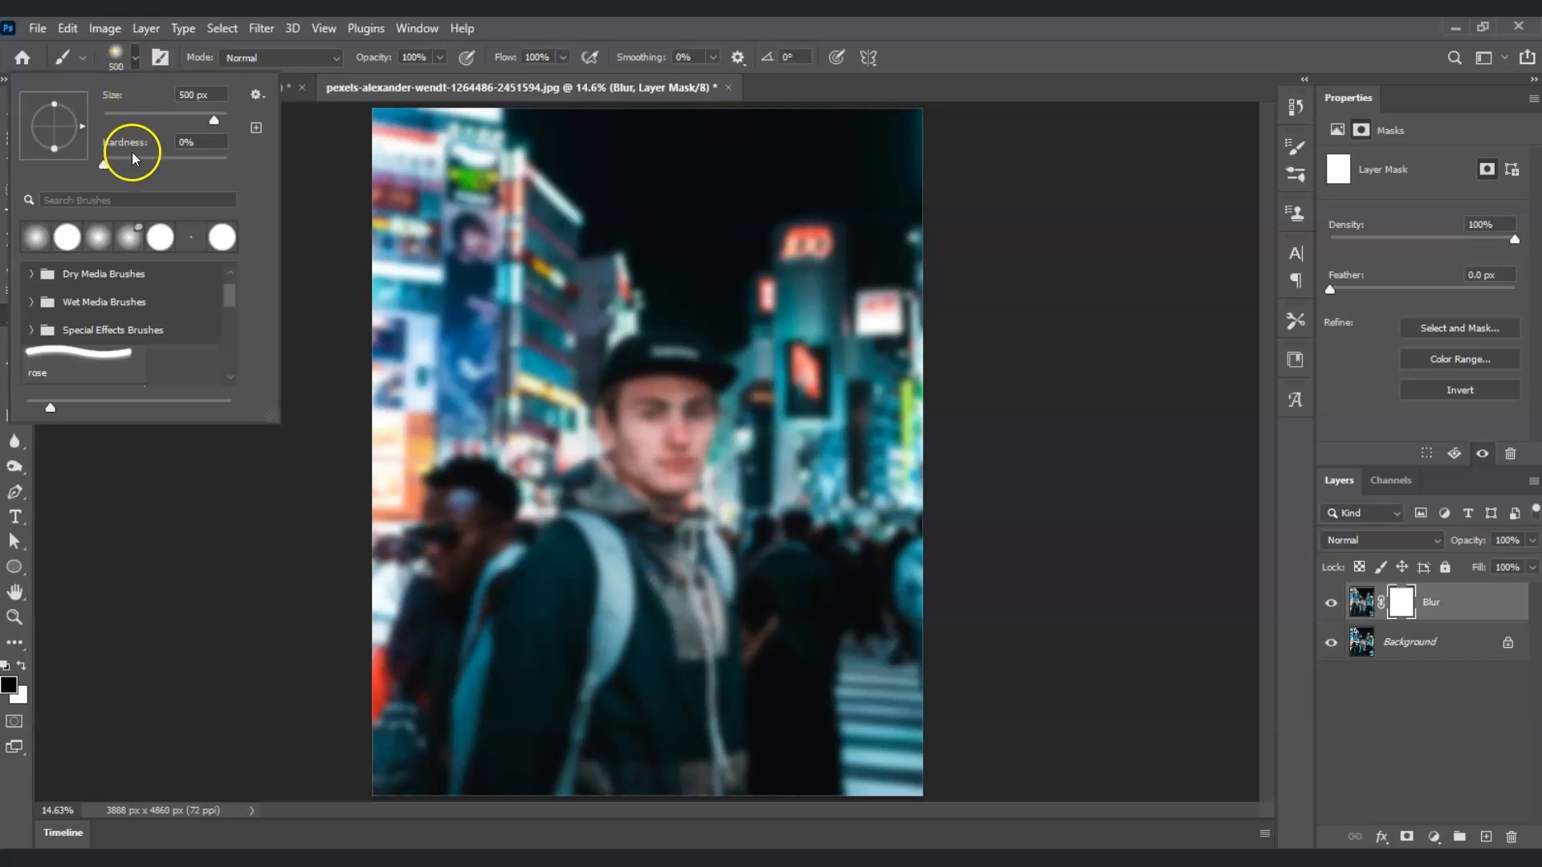
scroll(123, 350, down, 3)
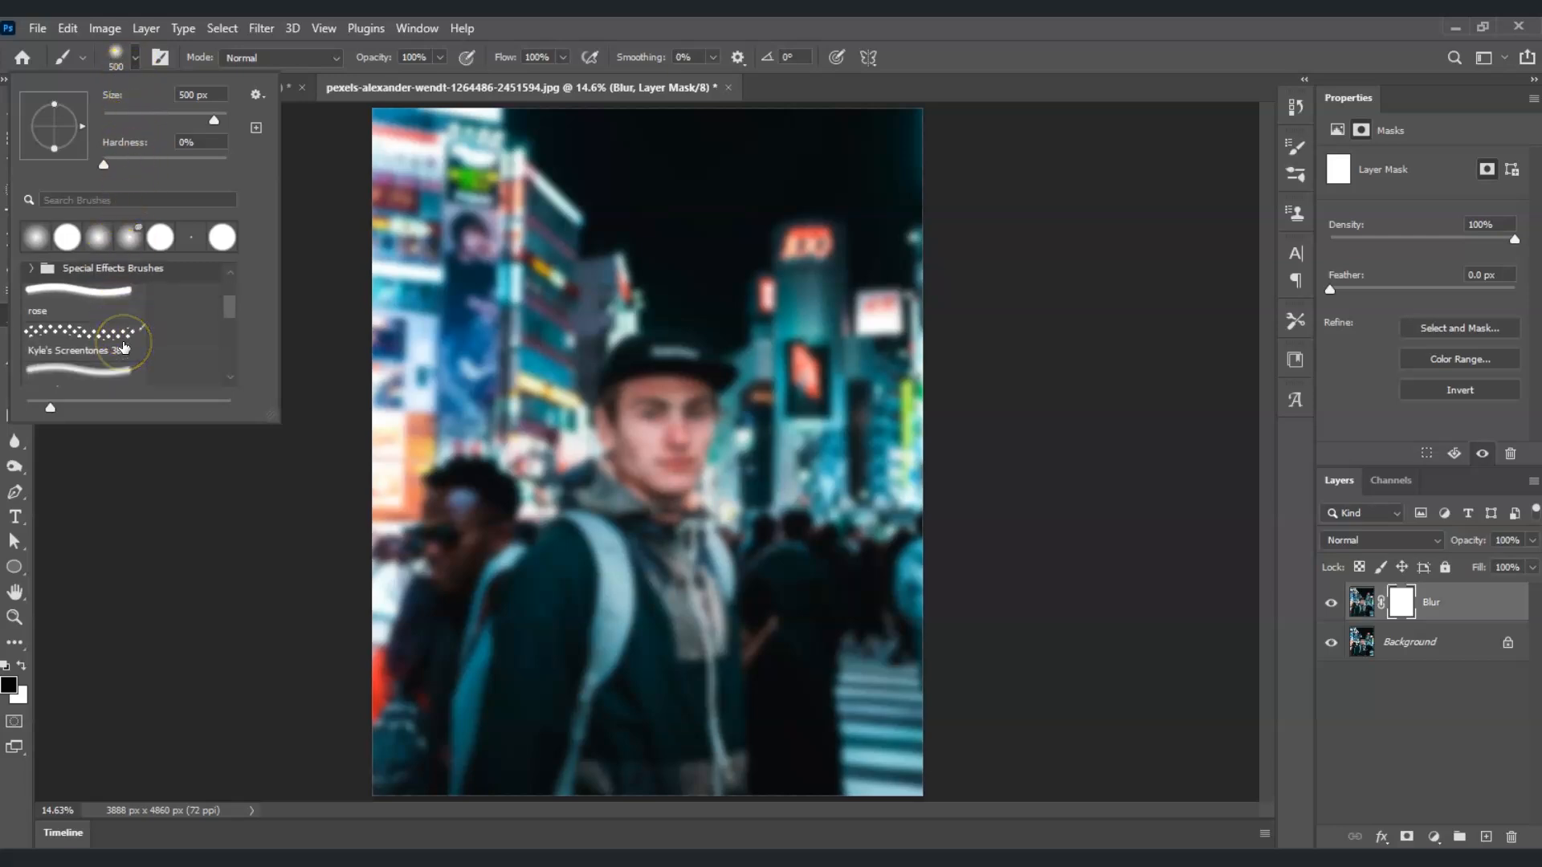
scroll(122, 346, up, 3)
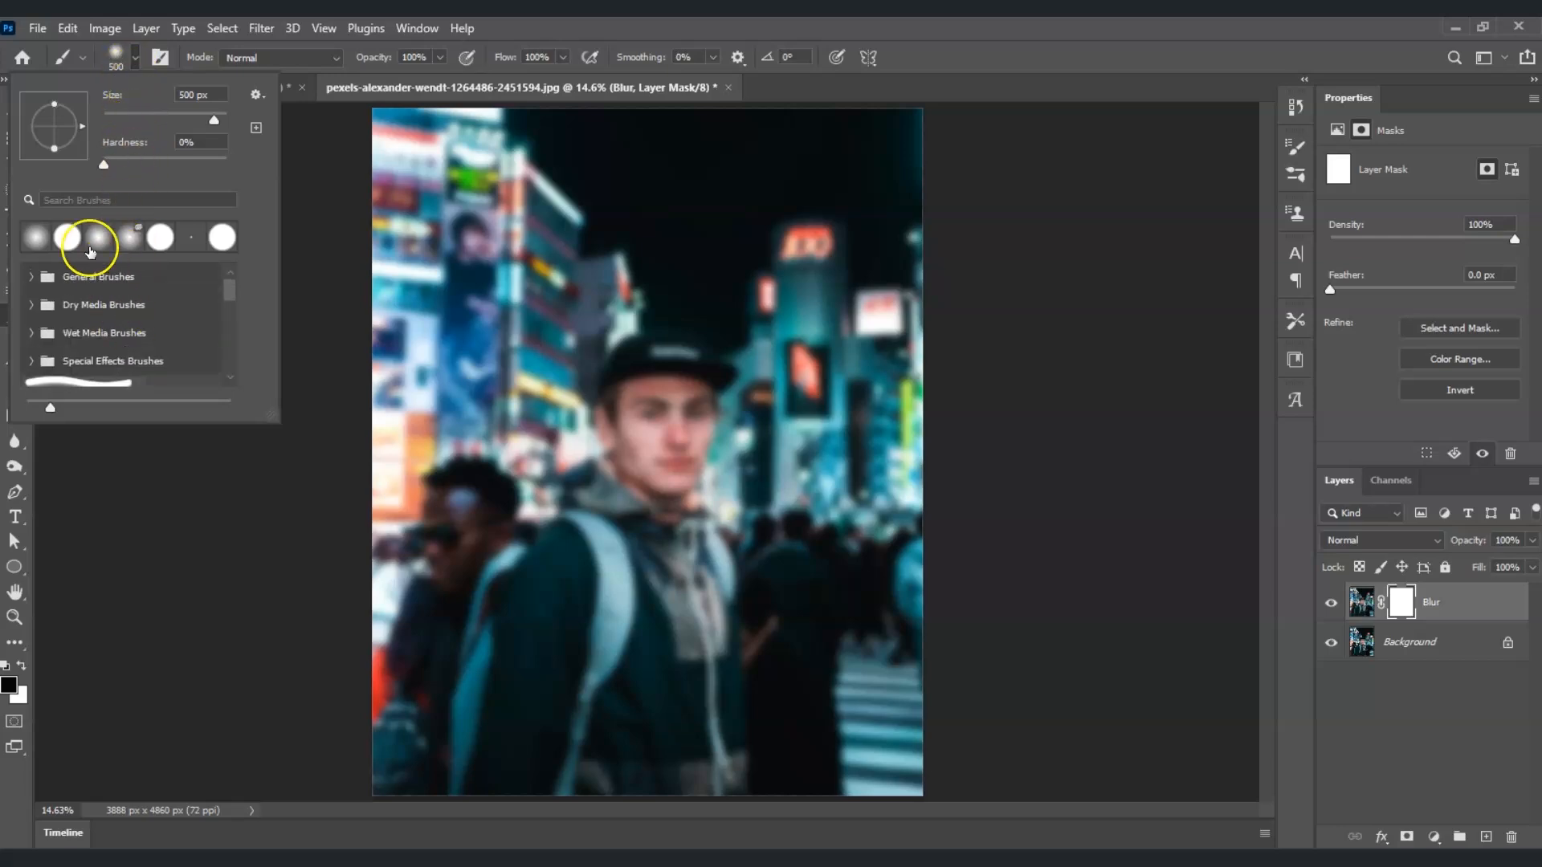
click(37, 239)
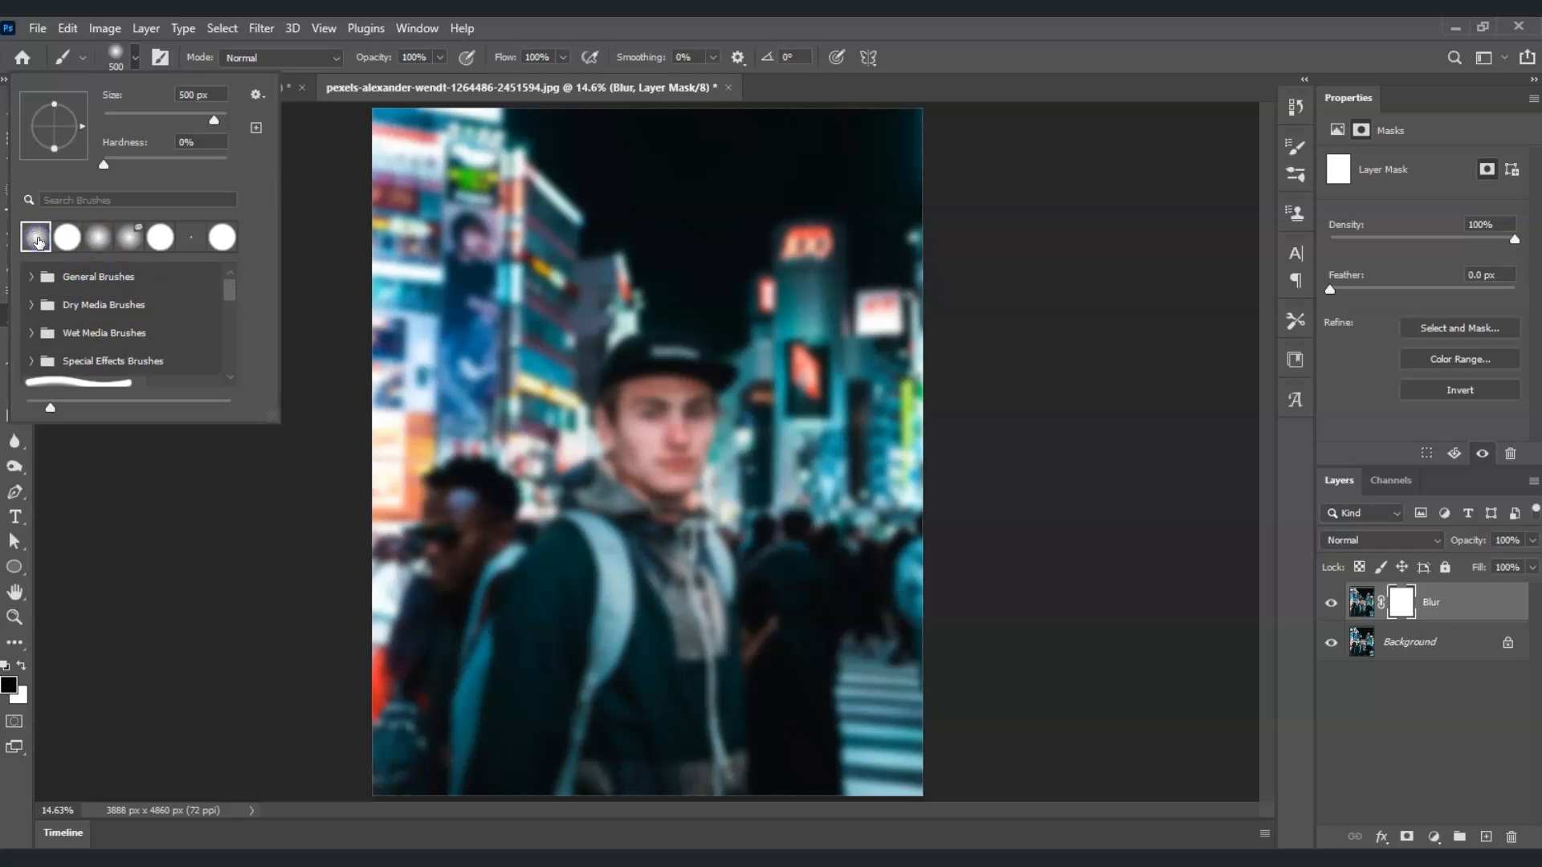
click(117, 56)
click(118, 56)
Step: Paint black on the mask over the man, shrinking the brush for edges, so he appears sharp again
click(1077, 585)
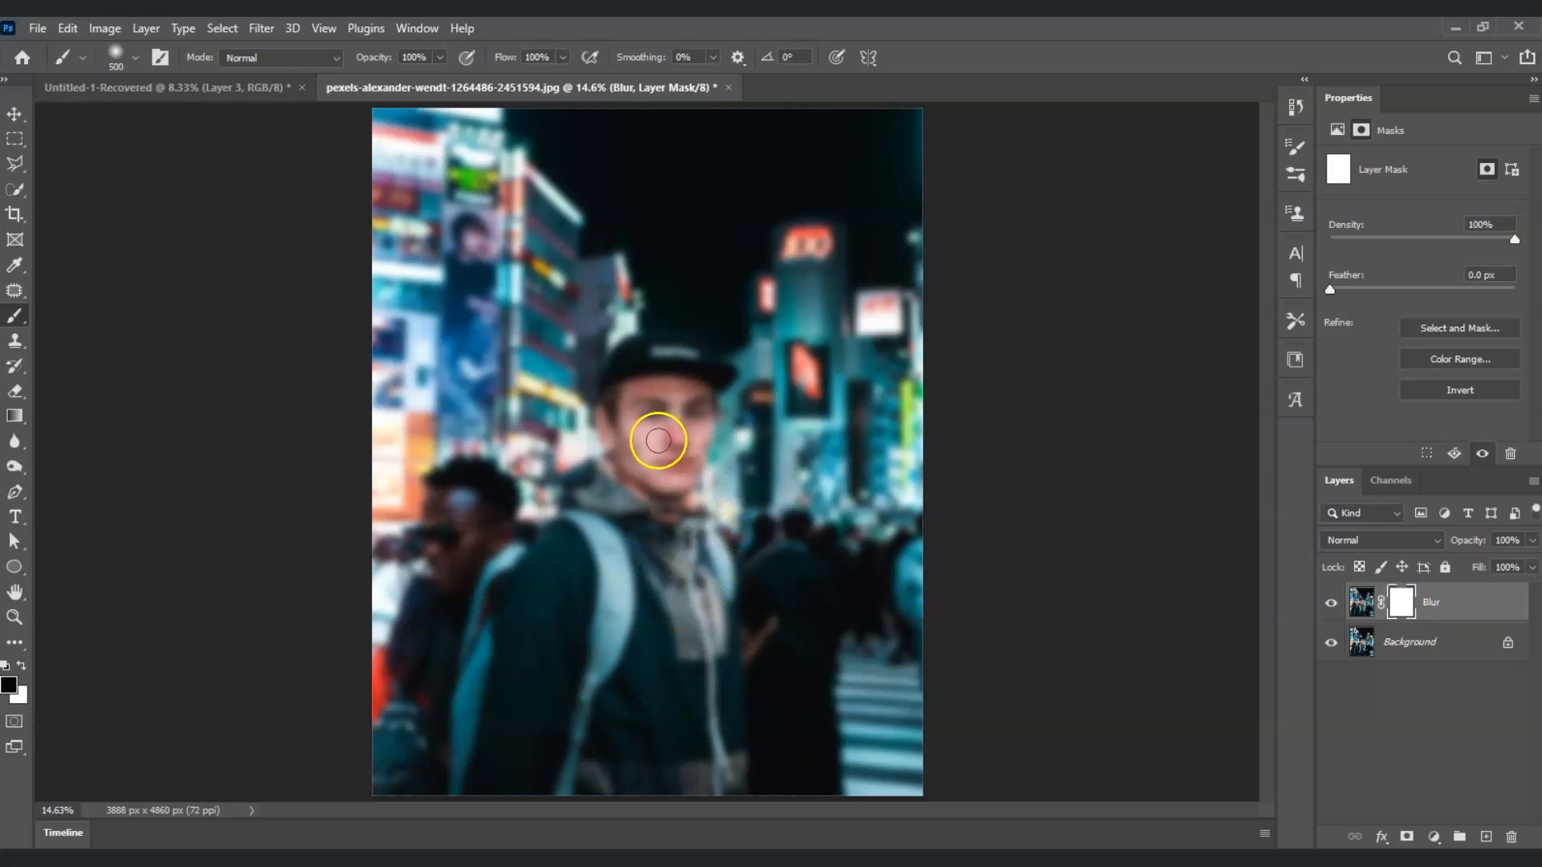
click(668, 424)
mouse_move(666, 420)
mouse_down()
mouse_move(636, 453)
mouse_move(635, 394)
mouse_move(683, 371)
mouse_move(655, 370)
mouse_move(674, 361)
mouse_move(679, 419)
mouse_move(658, 475)
mouse_move(615, 487)
mouse_move(536, 607)
mouse_move(660, 525)
mouse_move(700, 601)
mouse_move(707, 766)
mouse_move(603, 592)
mouse_move(513, 780)
mouse_move(534, 627)
mouse_up()
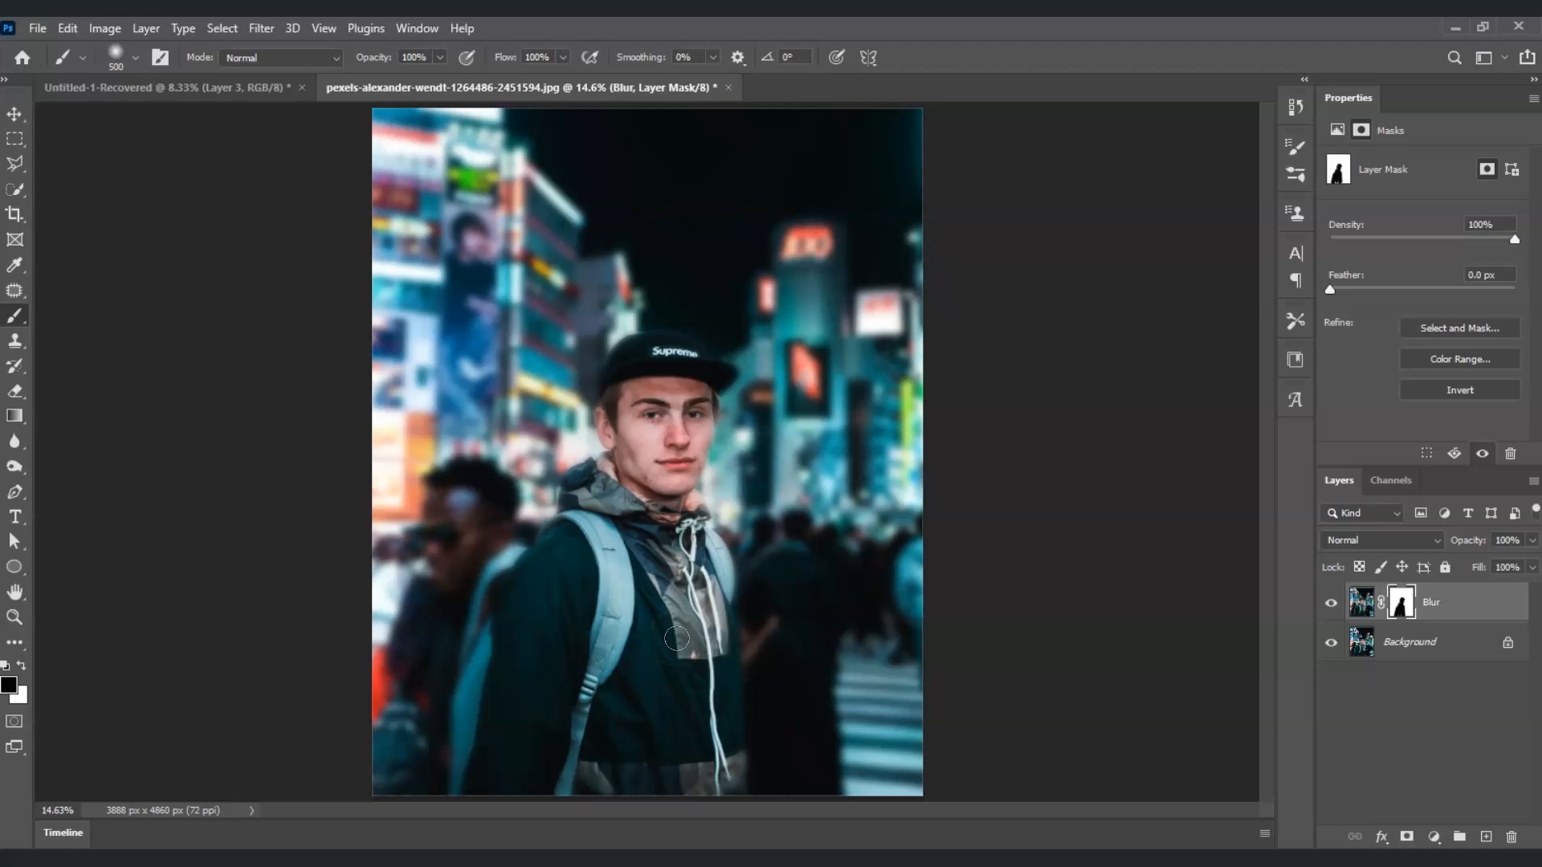
drag(677, 638, 657, 610)
key(bracketleft)
key(bracketleft)
key(bracketleft)
key(bracketleft)
click(624, 620)
key(bracketleft)
key(bracketleft)
key(bracketleft)
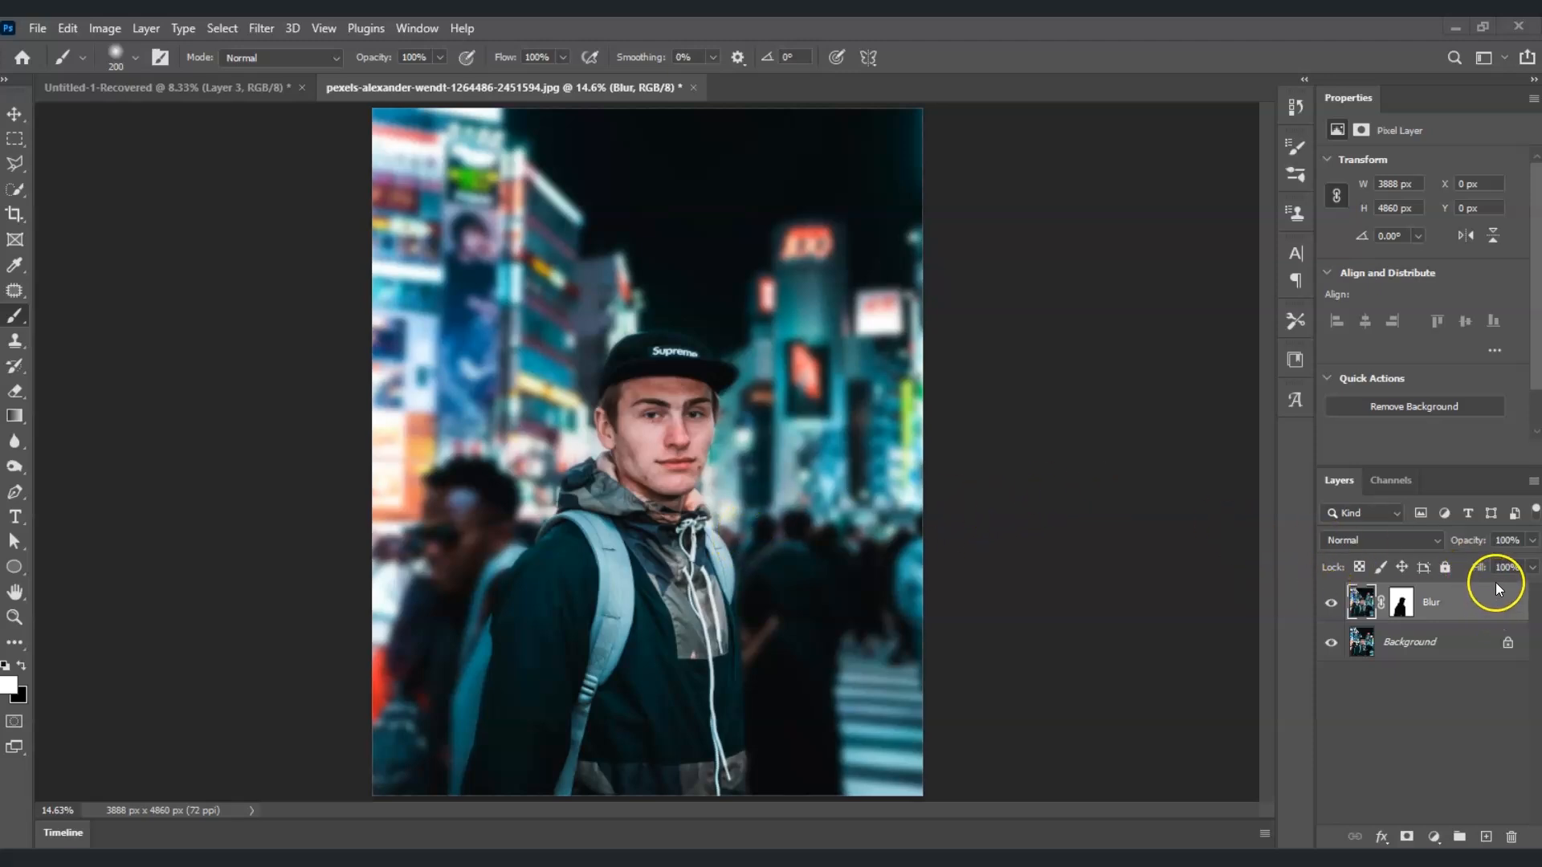
Step: Create a new empty layer above Blur and name it Bokeh Lights
click(1488, 841)
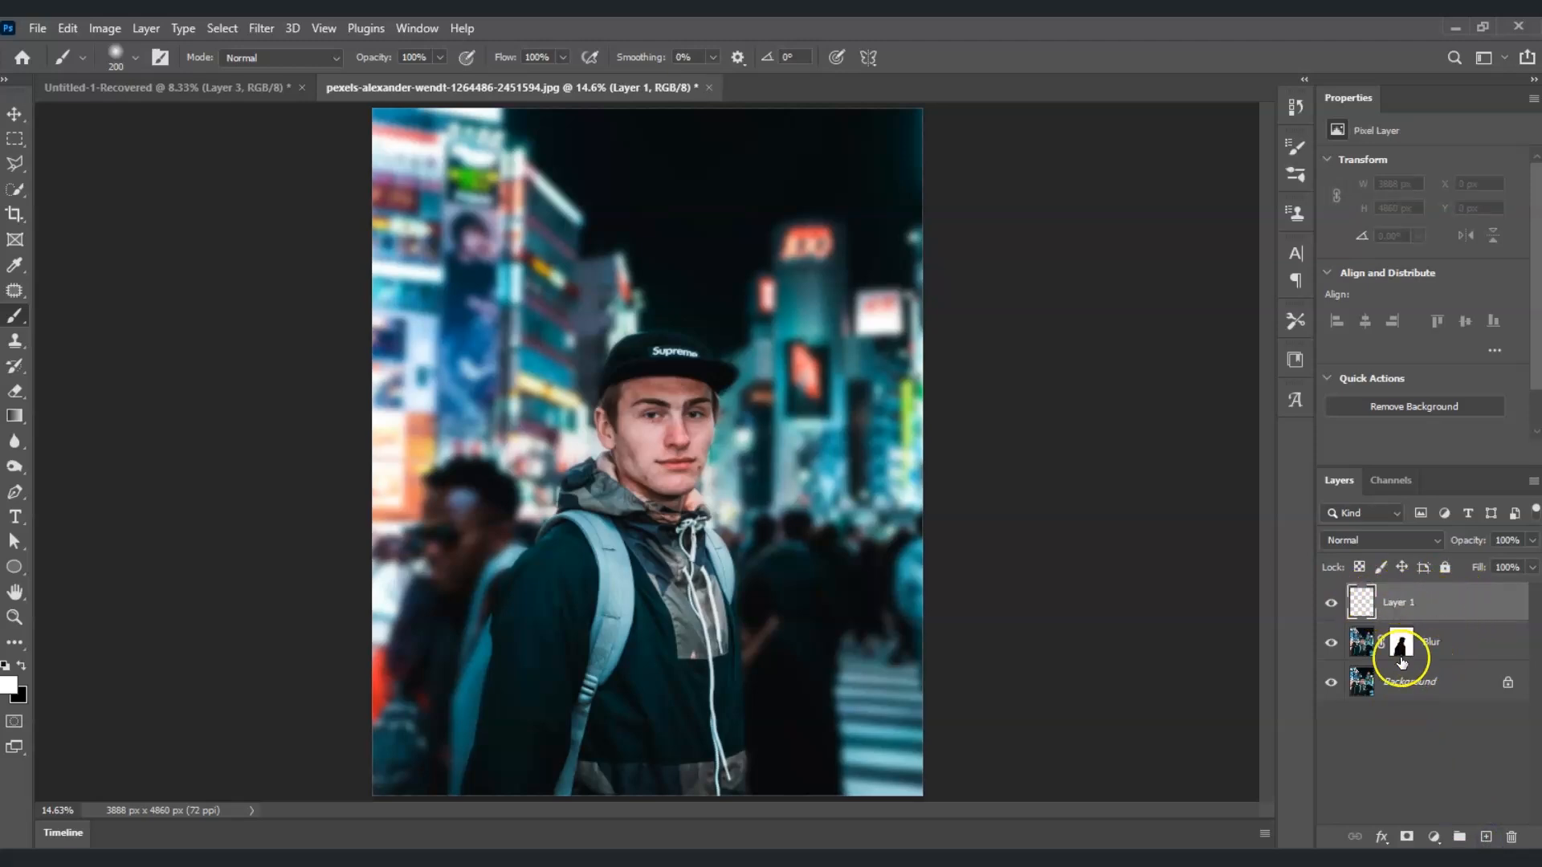
double_click(1400, 604)
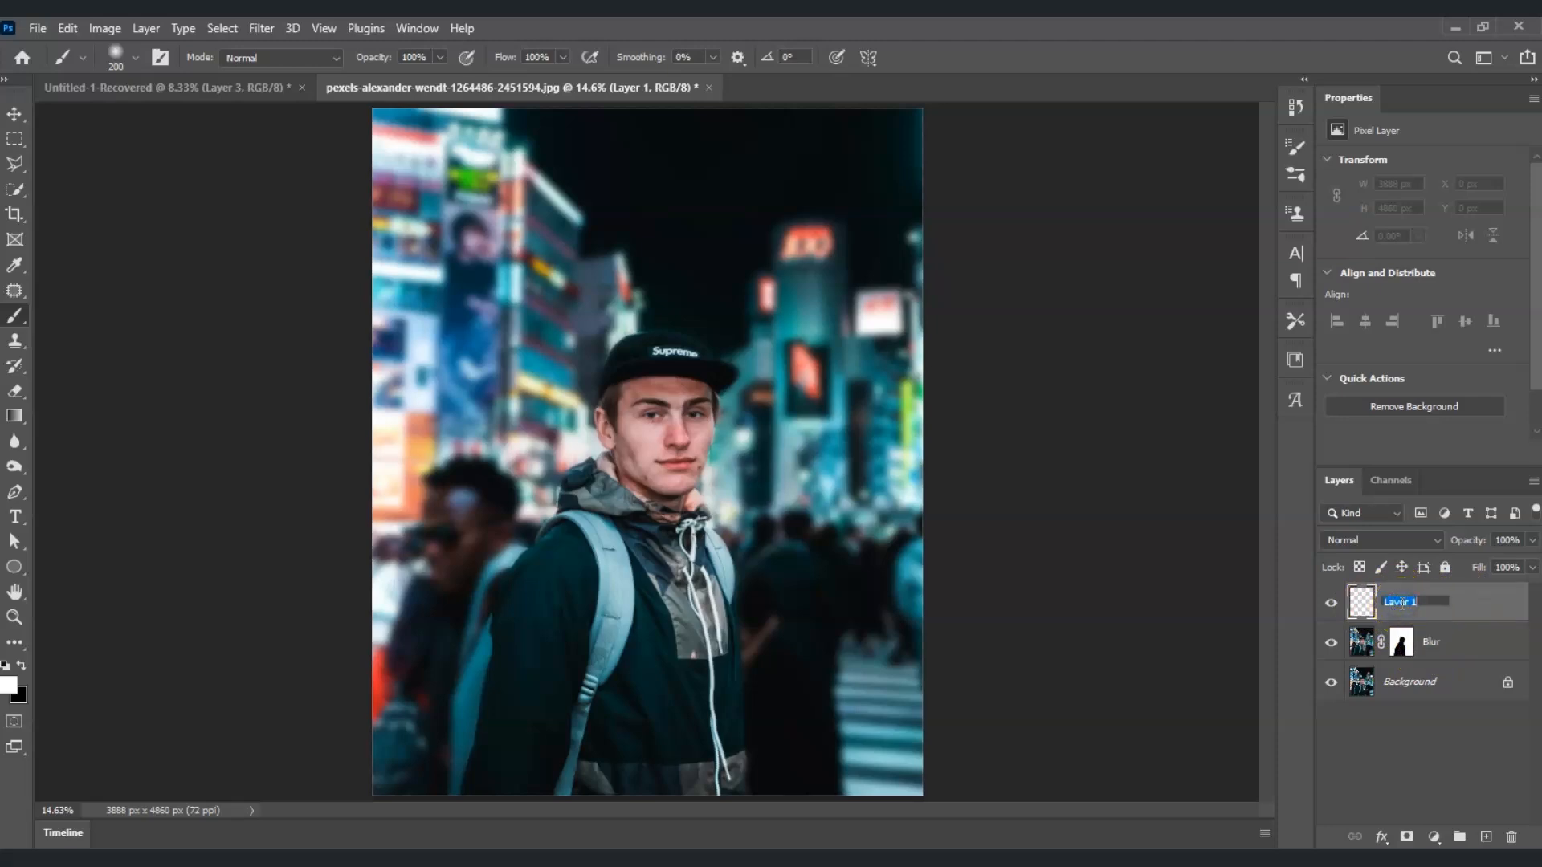
text(Bokeh Lights)
click(1468, 736)
click(1472, 621)
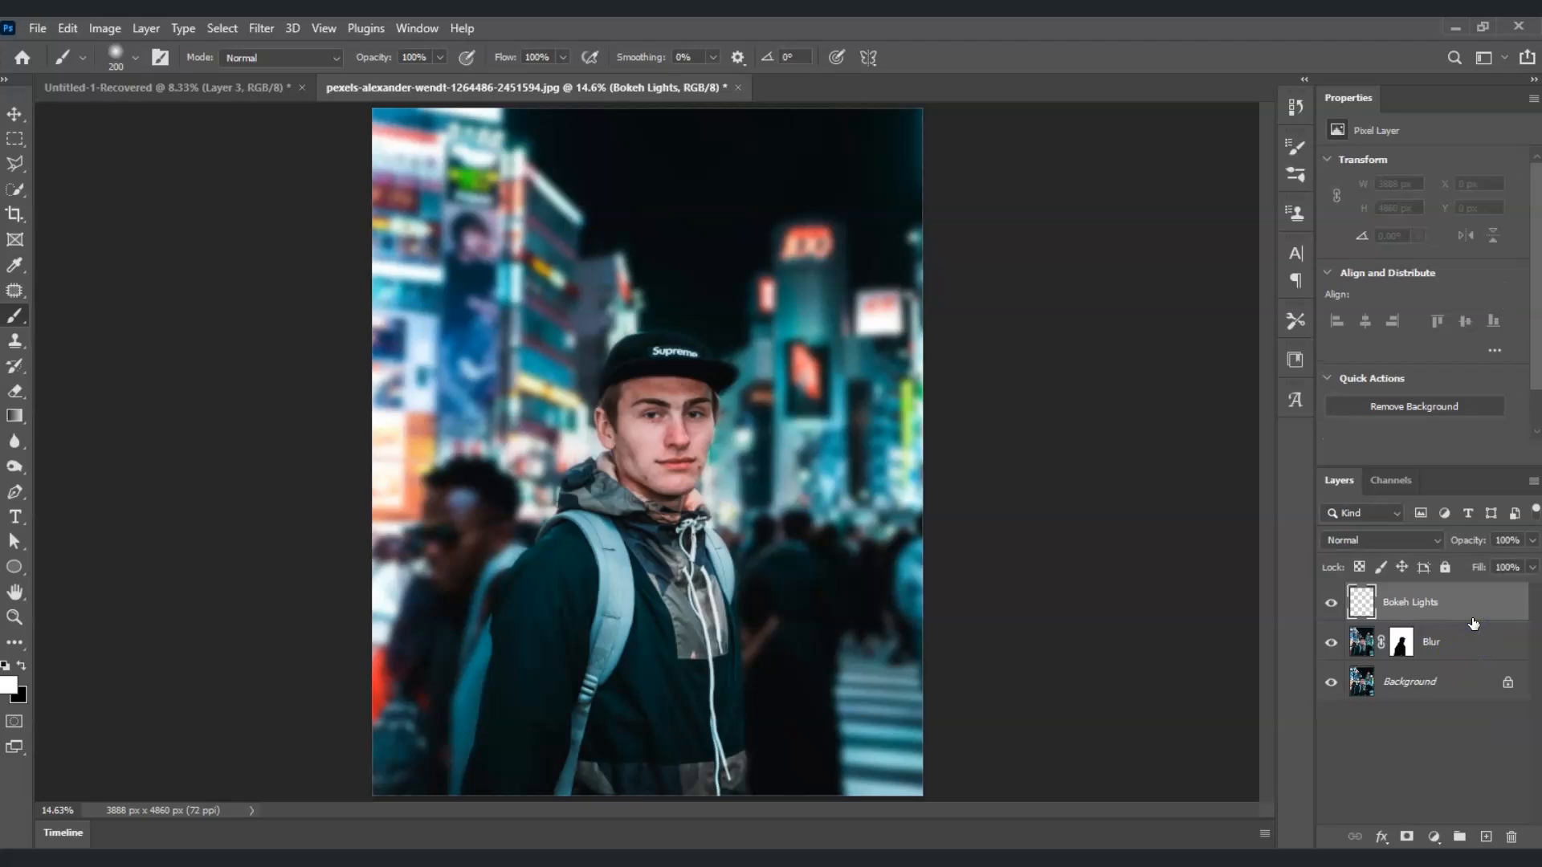
click(1464, 612)
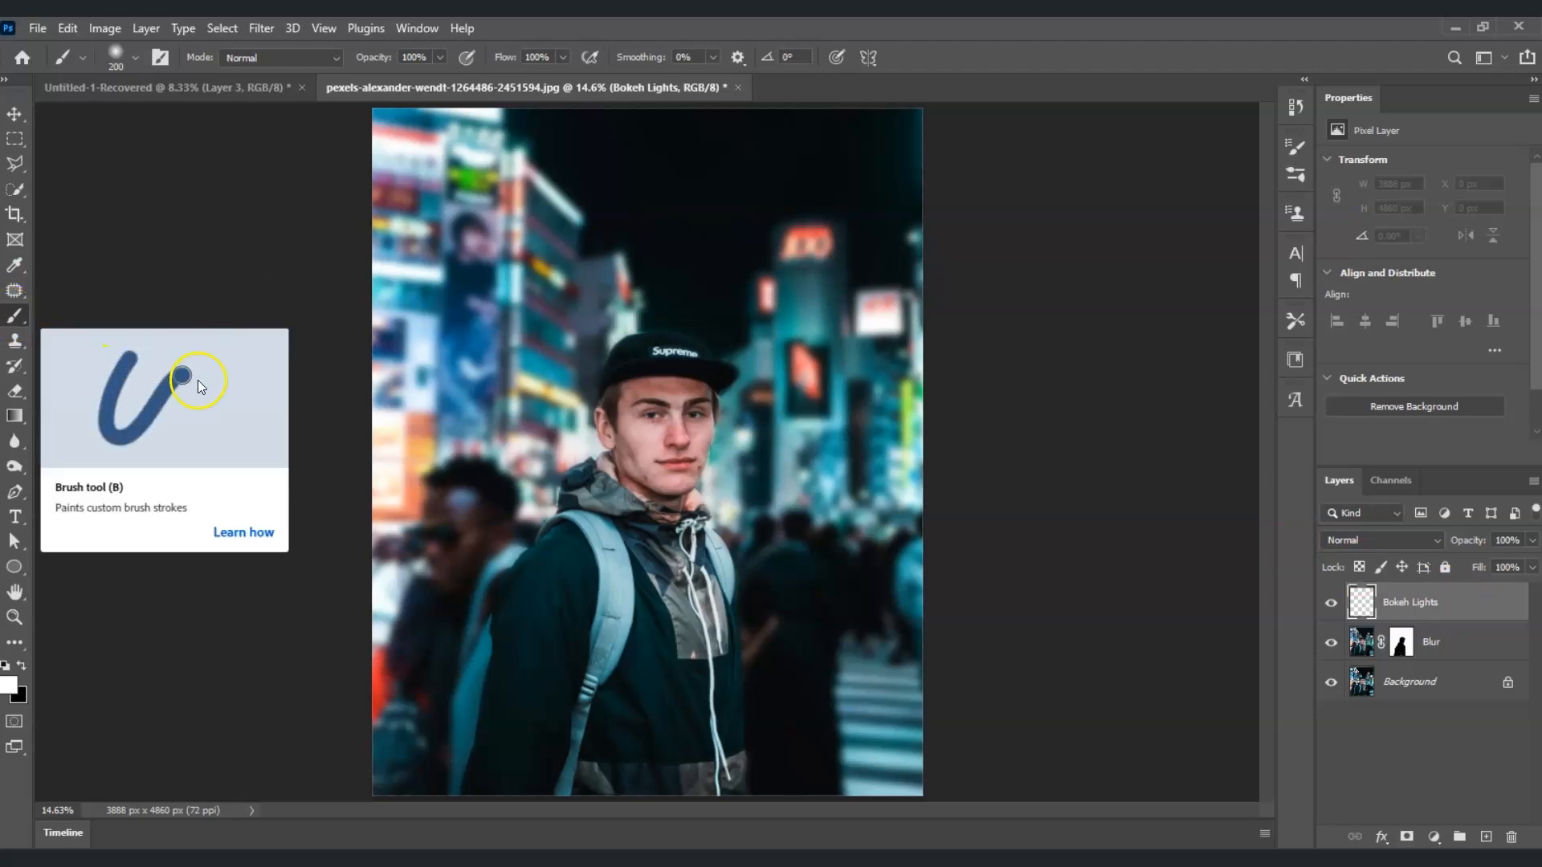
Step: Choose the soft round 200 px brush and set white as the foreground color
click(133, 58)
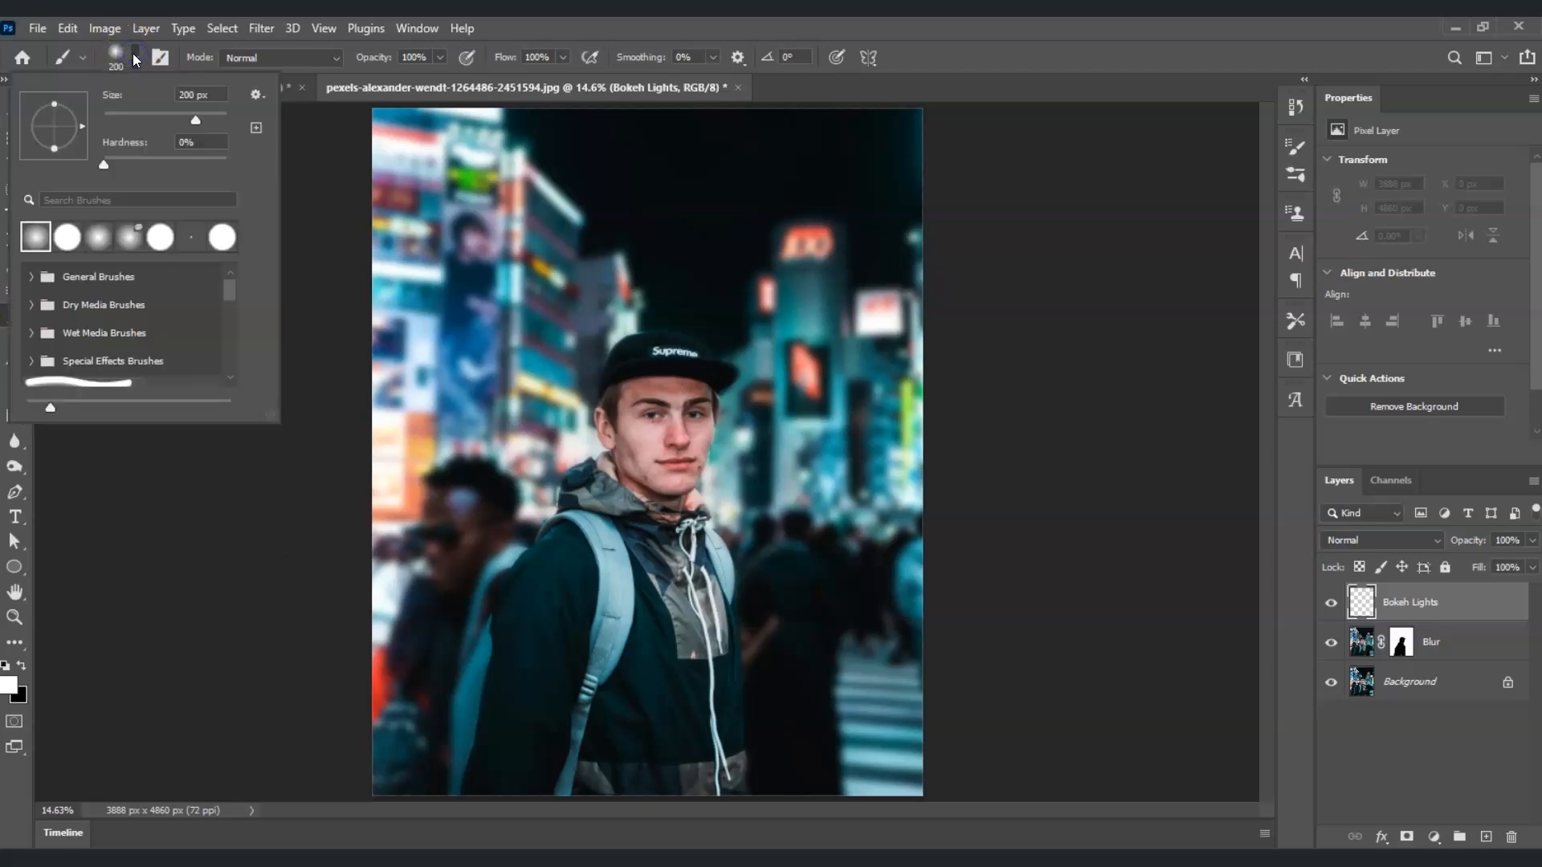
click(27, 245)
click(10, 683)
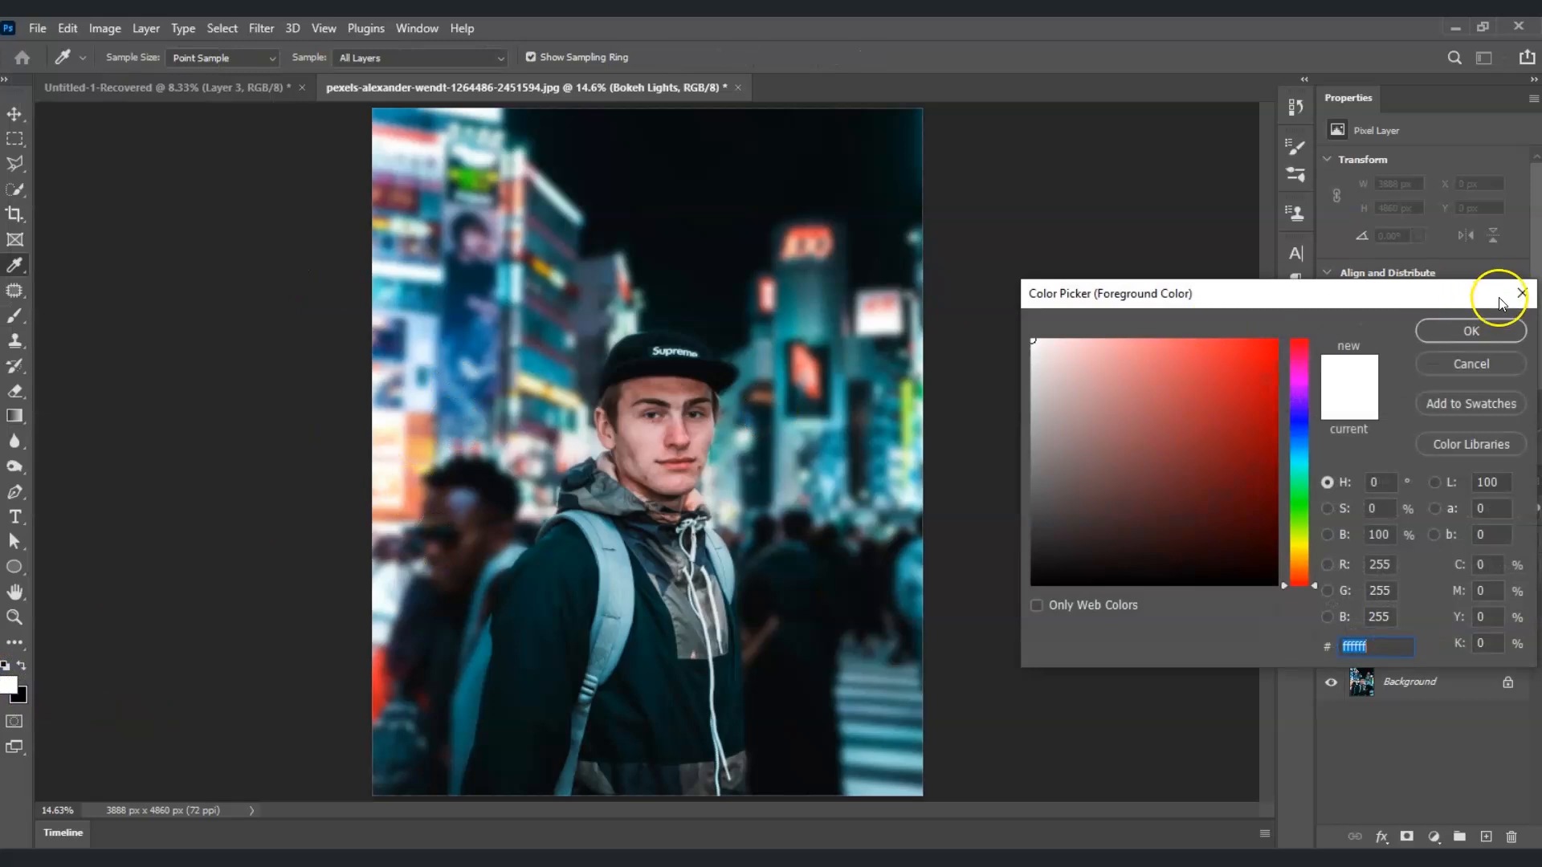
click(1519, 294)
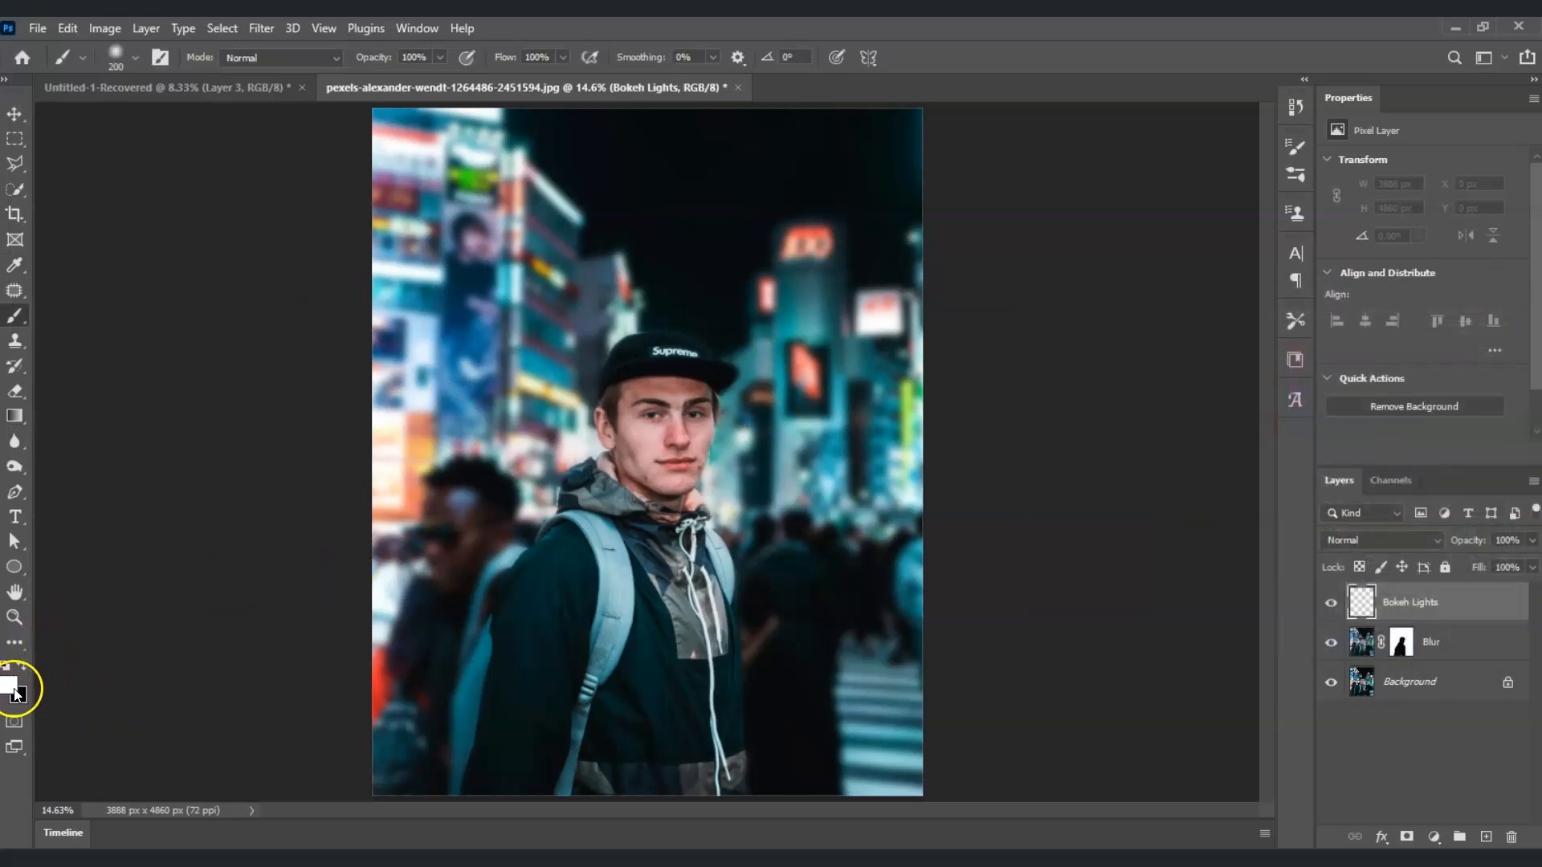
click(14, 683)
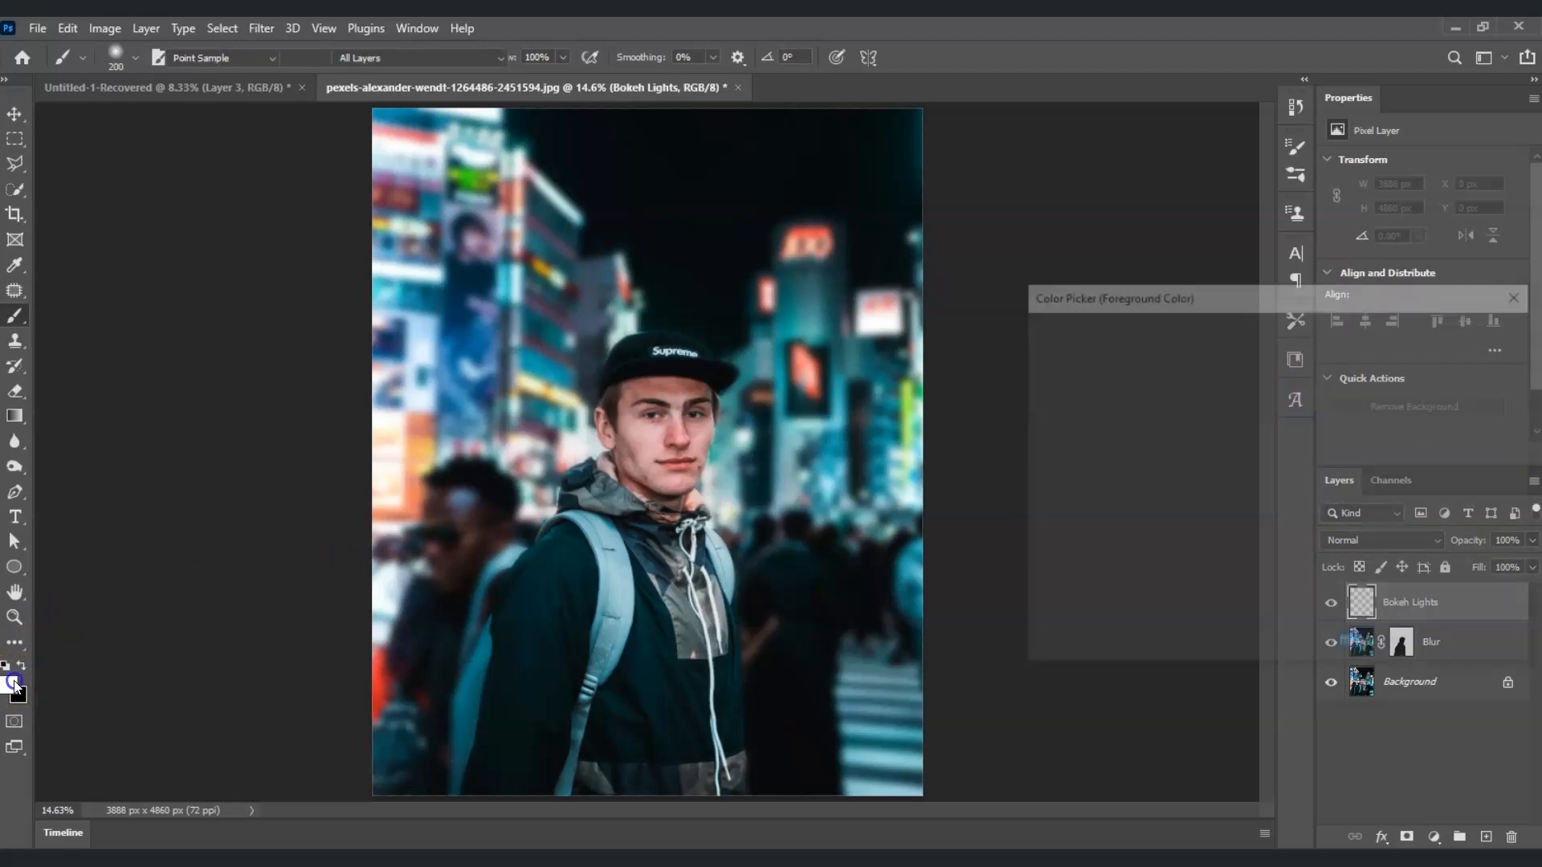
click(1467, 320)
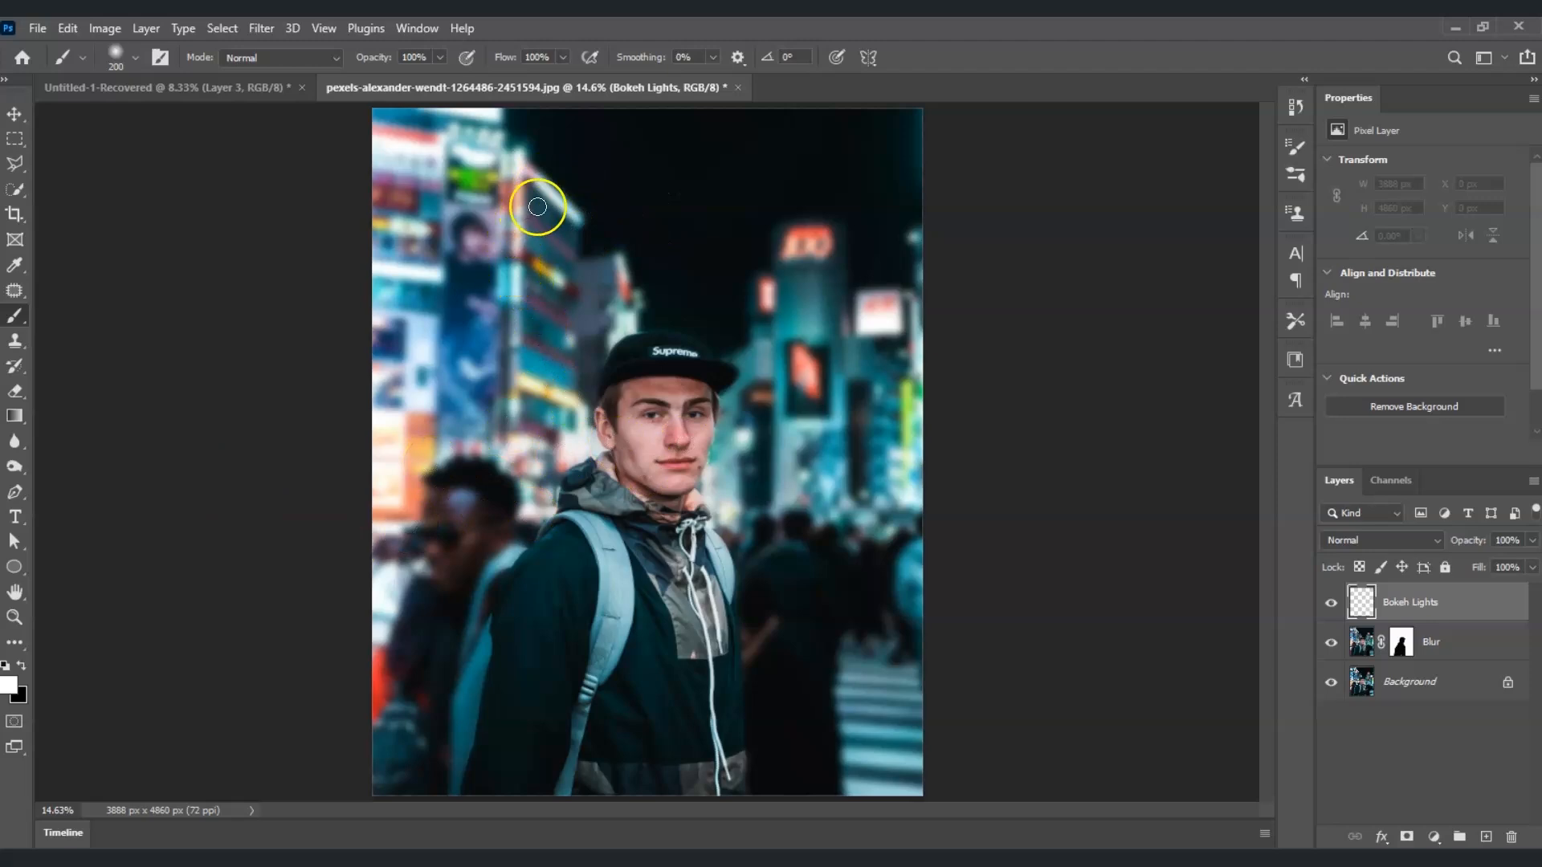
Step: Sample a color from the city lights, enlarge the brush to 600 px, and stamp a soft dot near the upper left
click(481, 236)
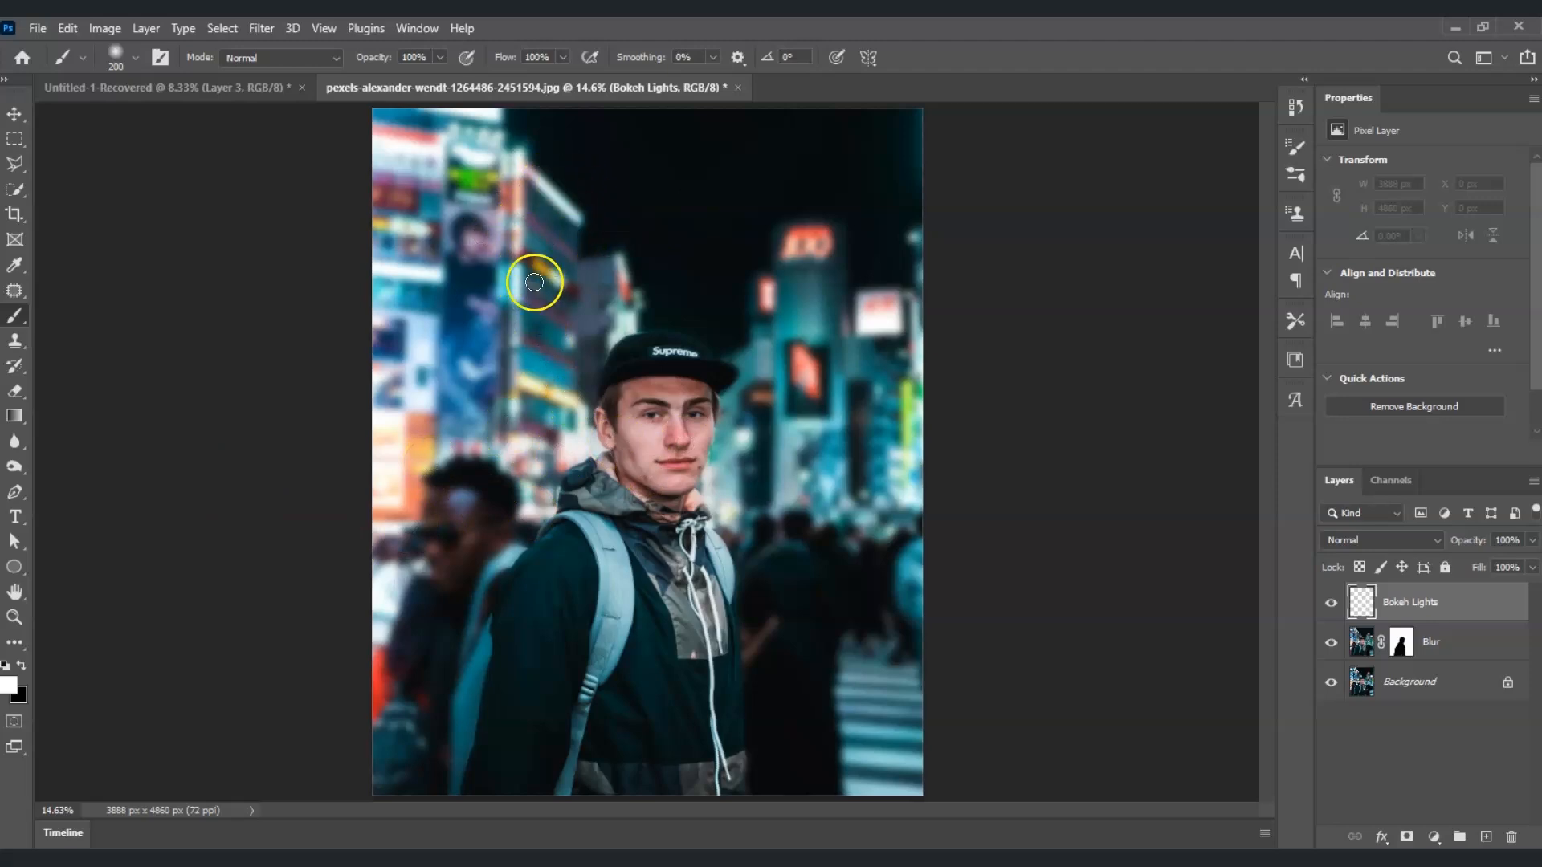
key(bracketright)
key(bracketright)
key(bracketright)
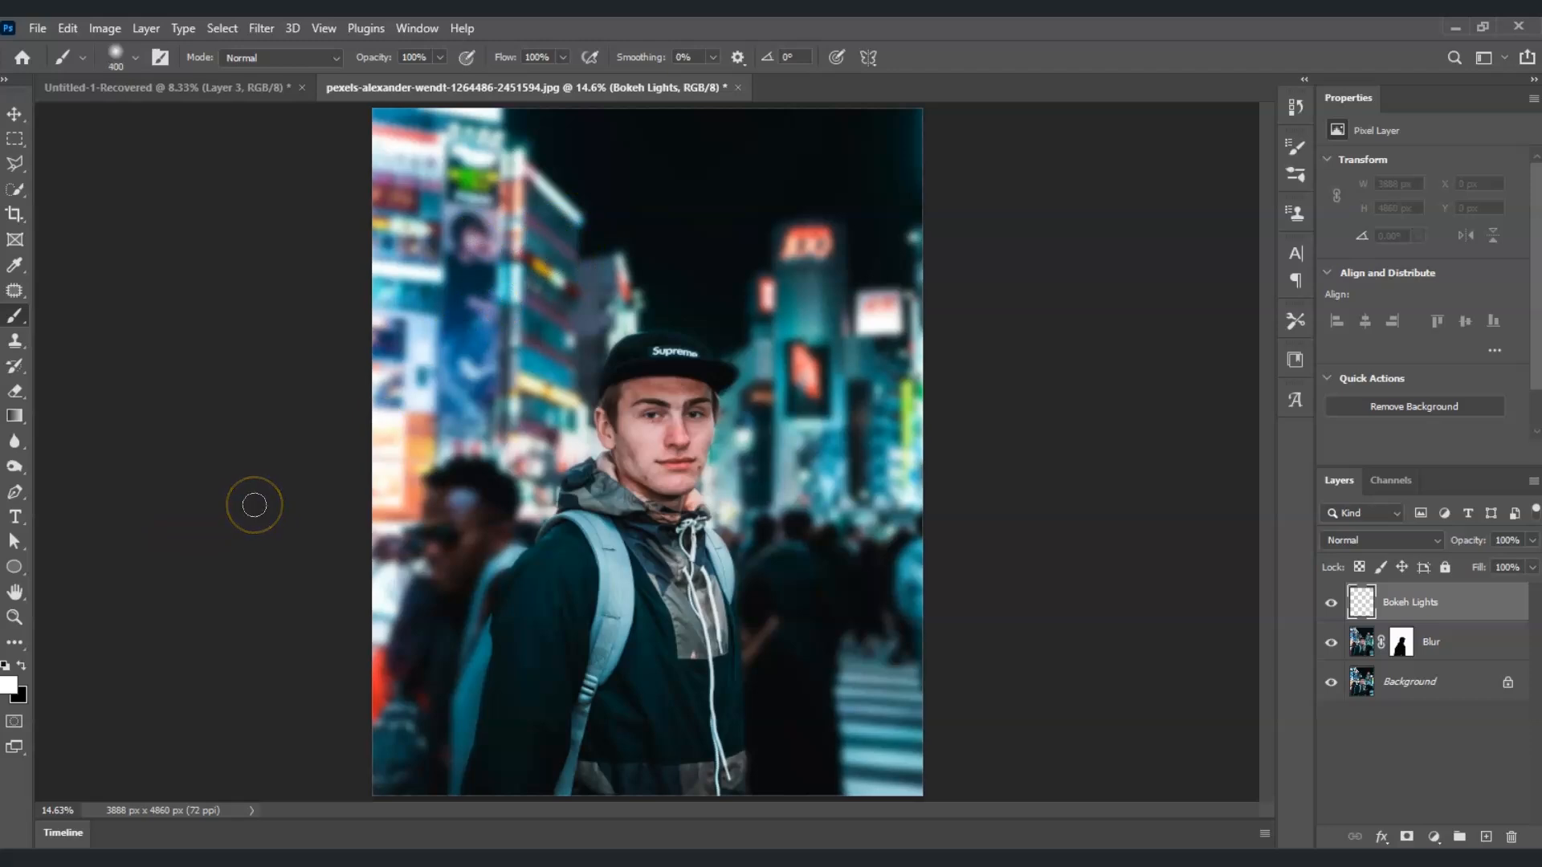
key(bracketright)
key(bracketright)
click(414, 158)
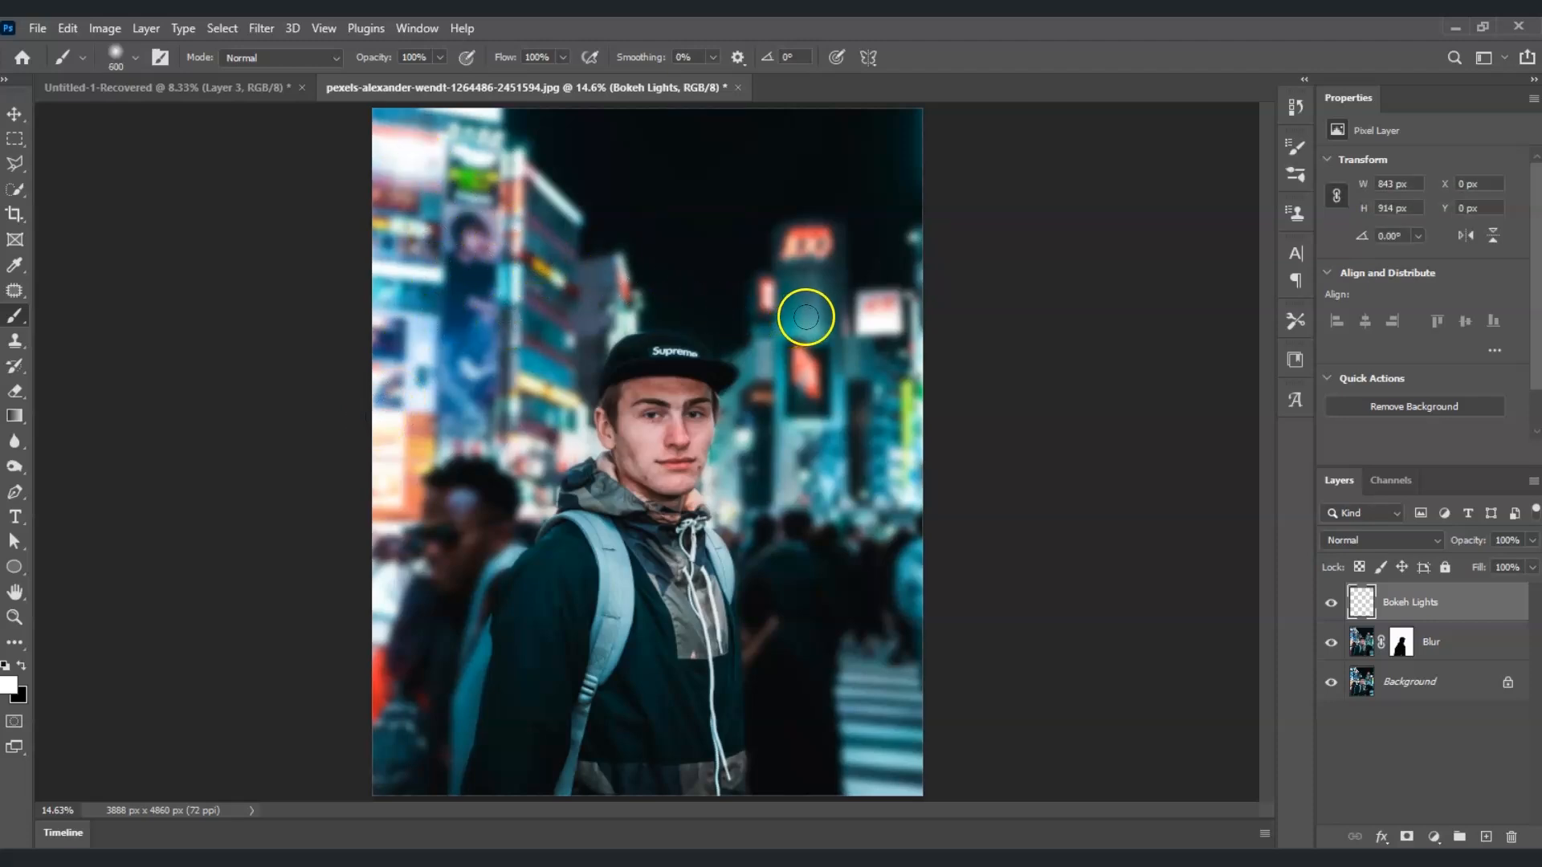
Step: Stamp more soft white dots around the background, shrinking the brush to 500 px and then 400 px
click(878, 317)
key(bracketleft)
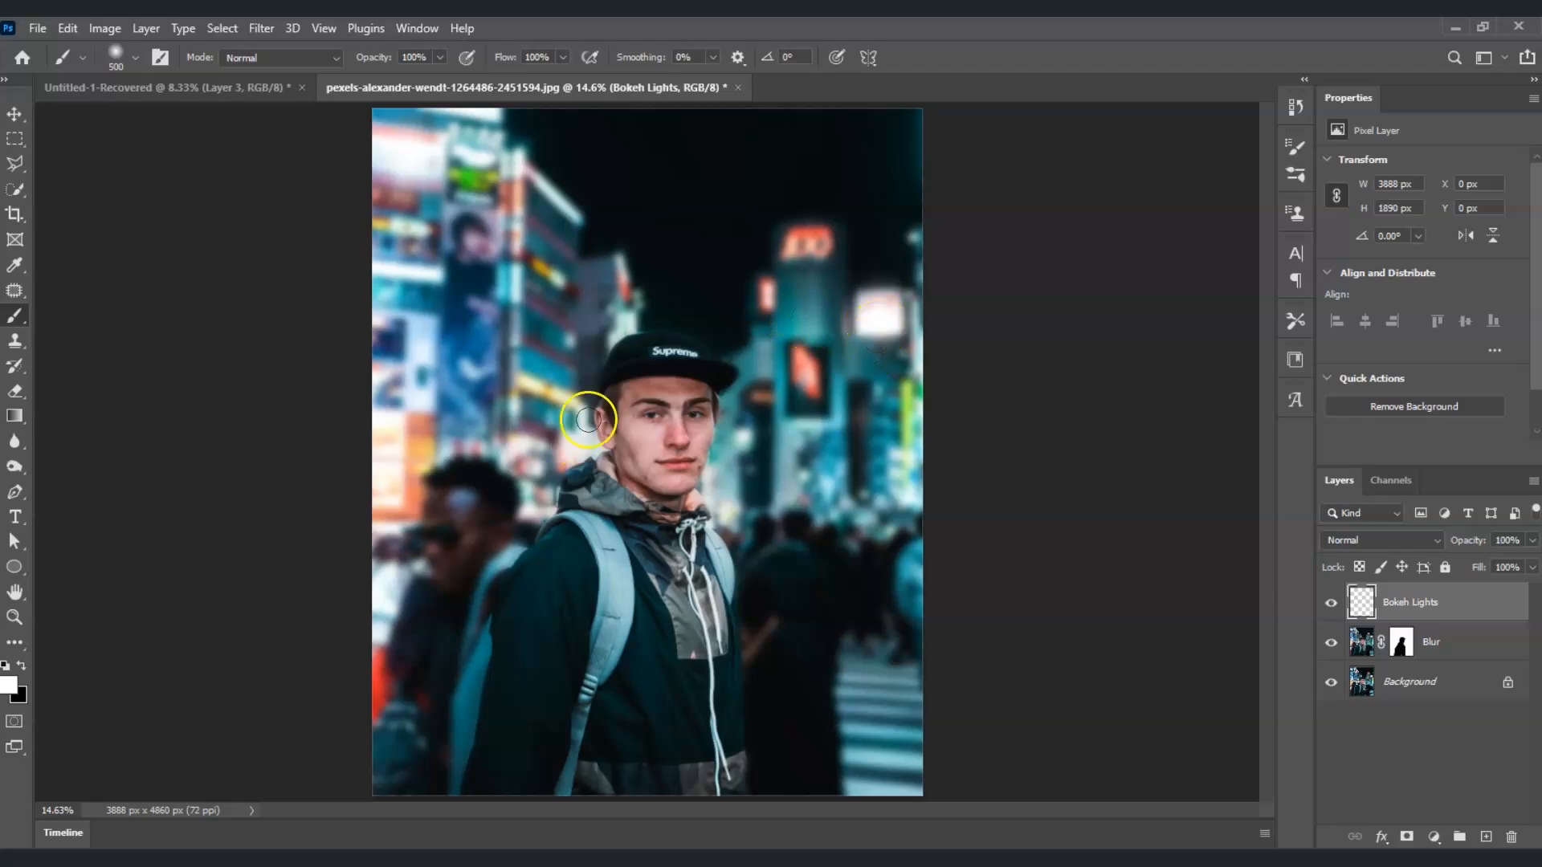
click(898, 498)
click(729, 502)
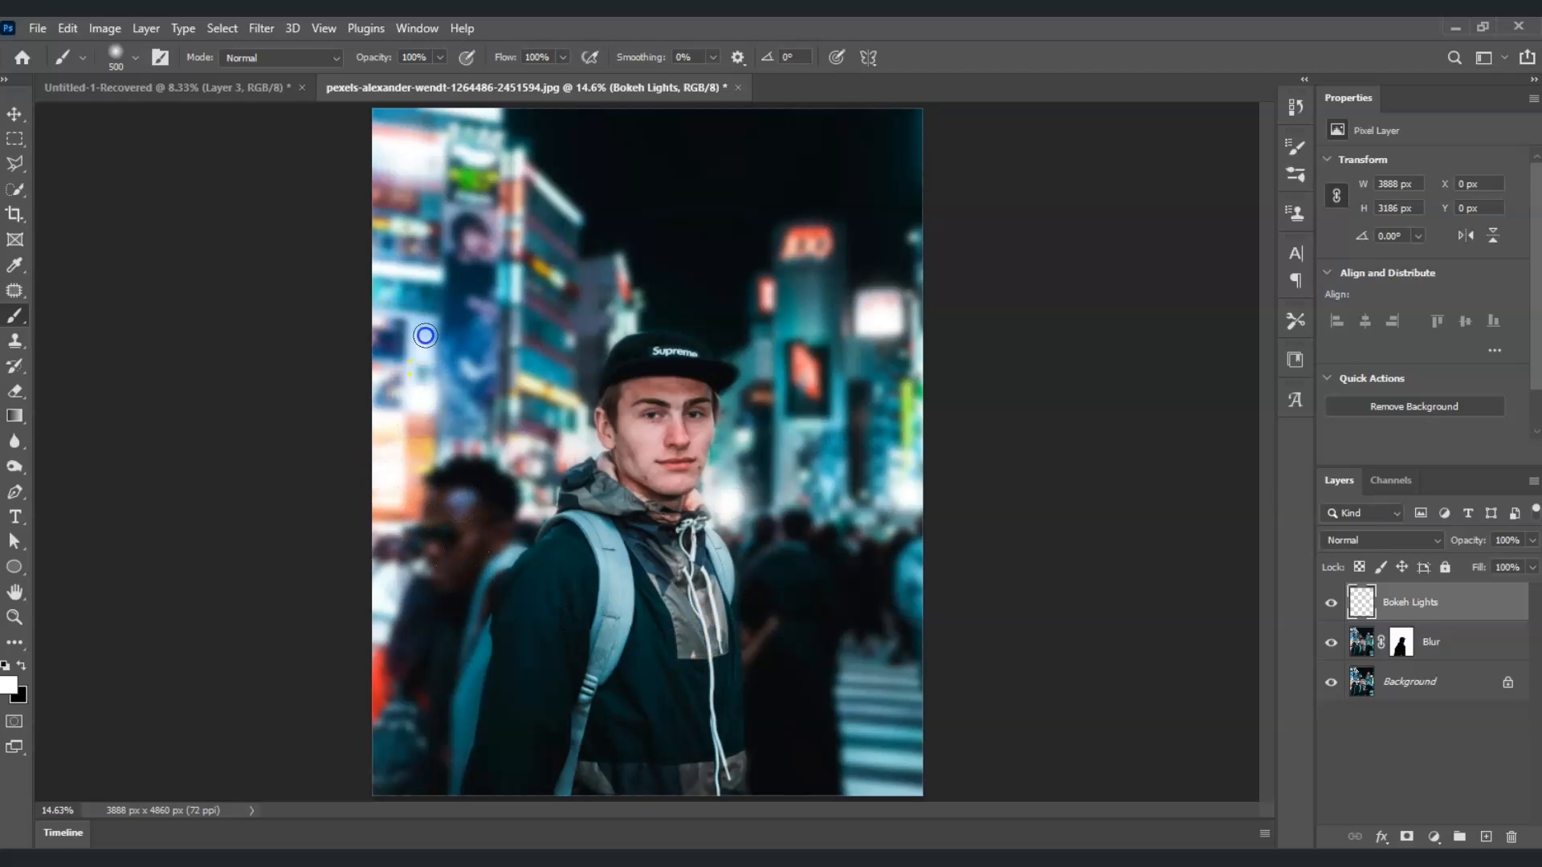
click(426, 336)
click(582, 443)
click(388, 592)
key(bracketleft)
click(628, 321)
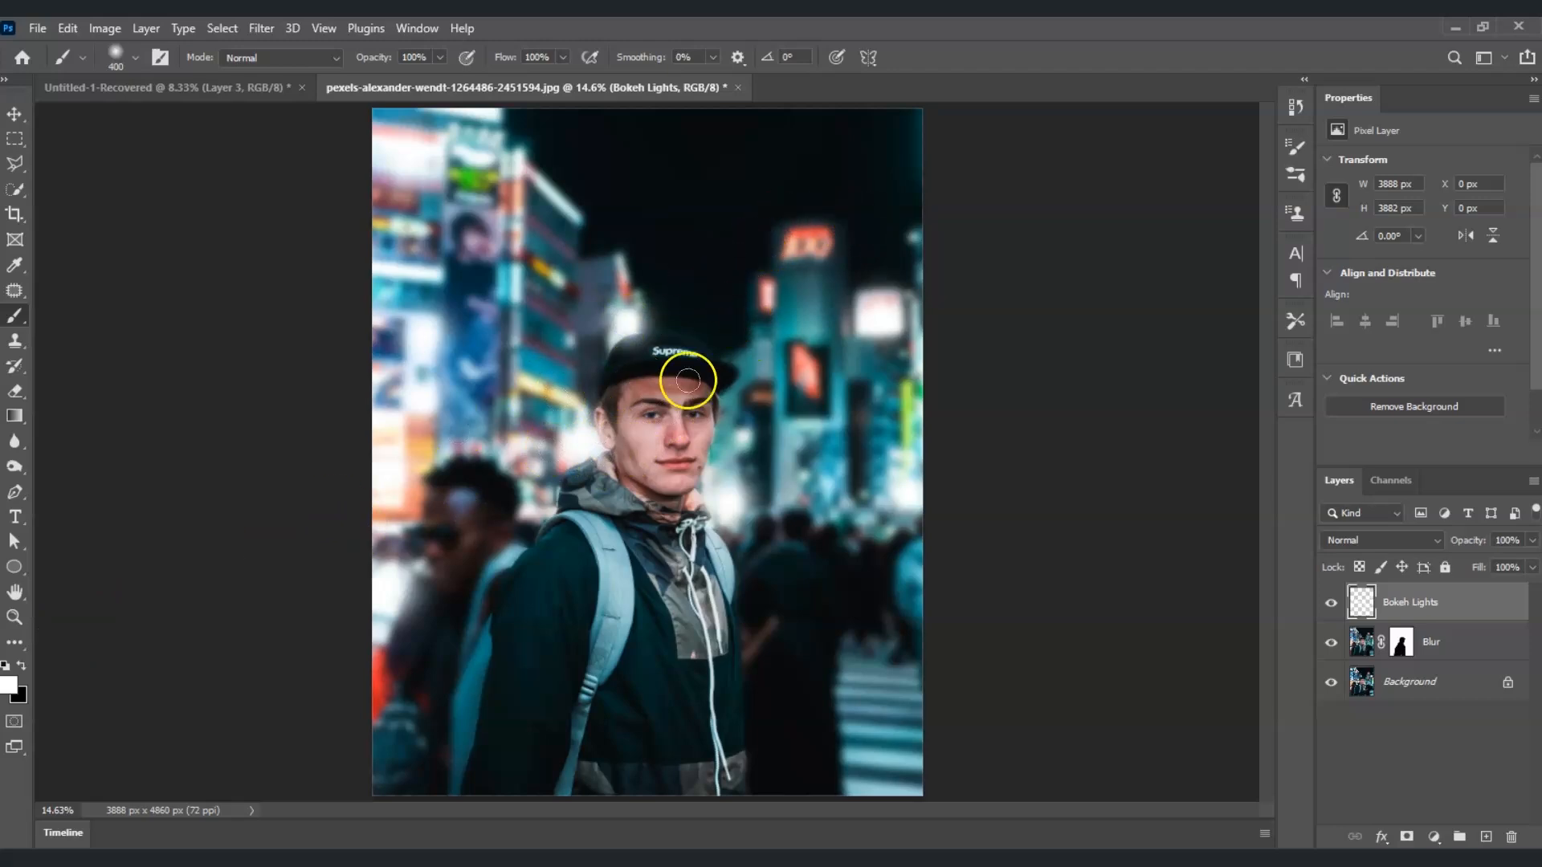
Step: Sample a red from a city sign as the foreground color and stamp soft red dots near the upper right signs
click(13, 684)
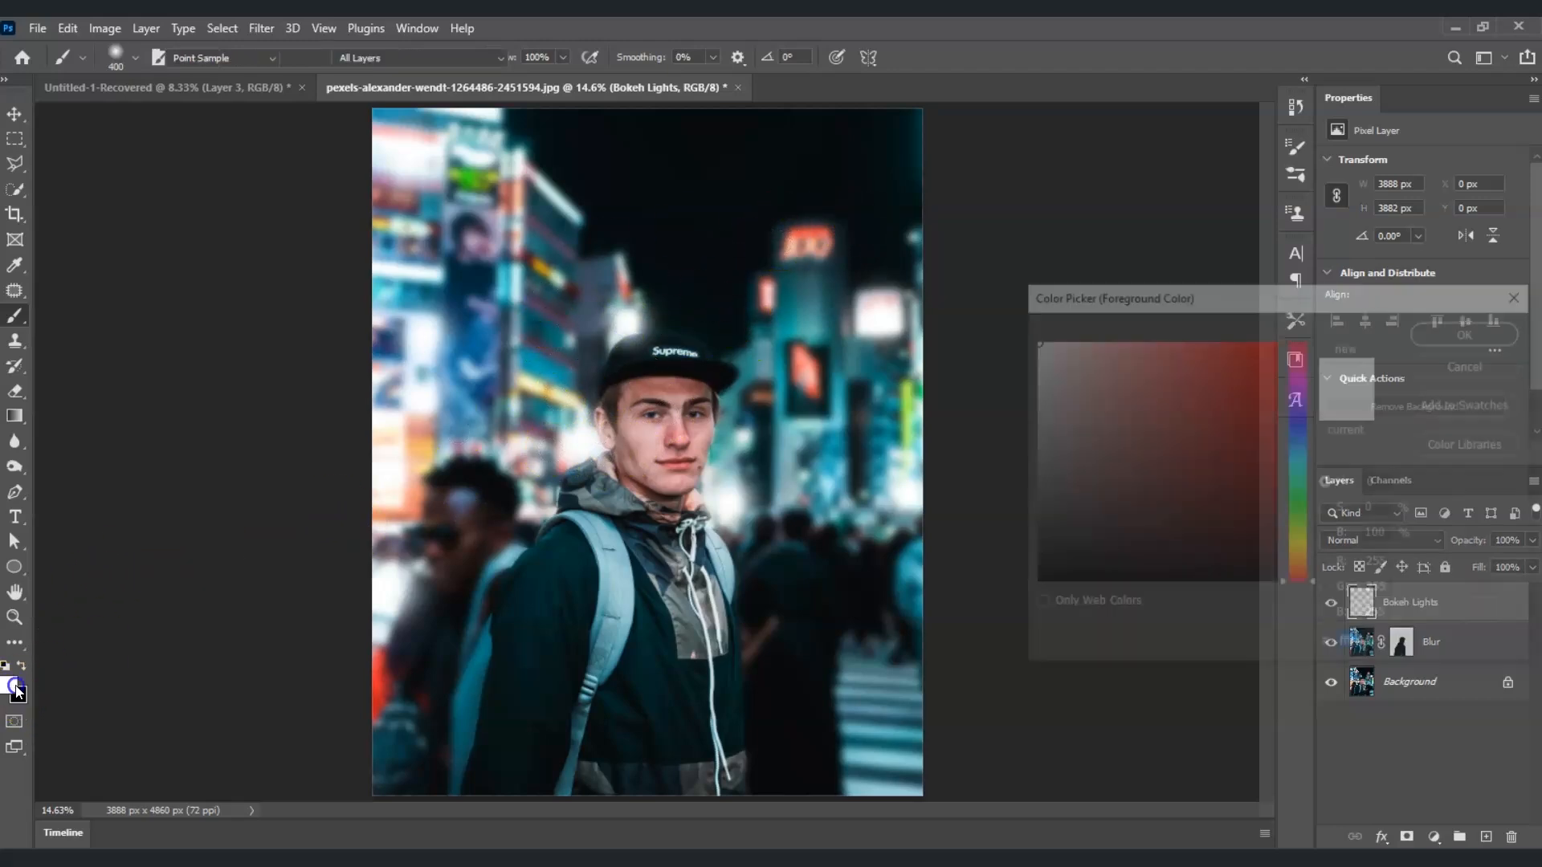
click(819, 231)
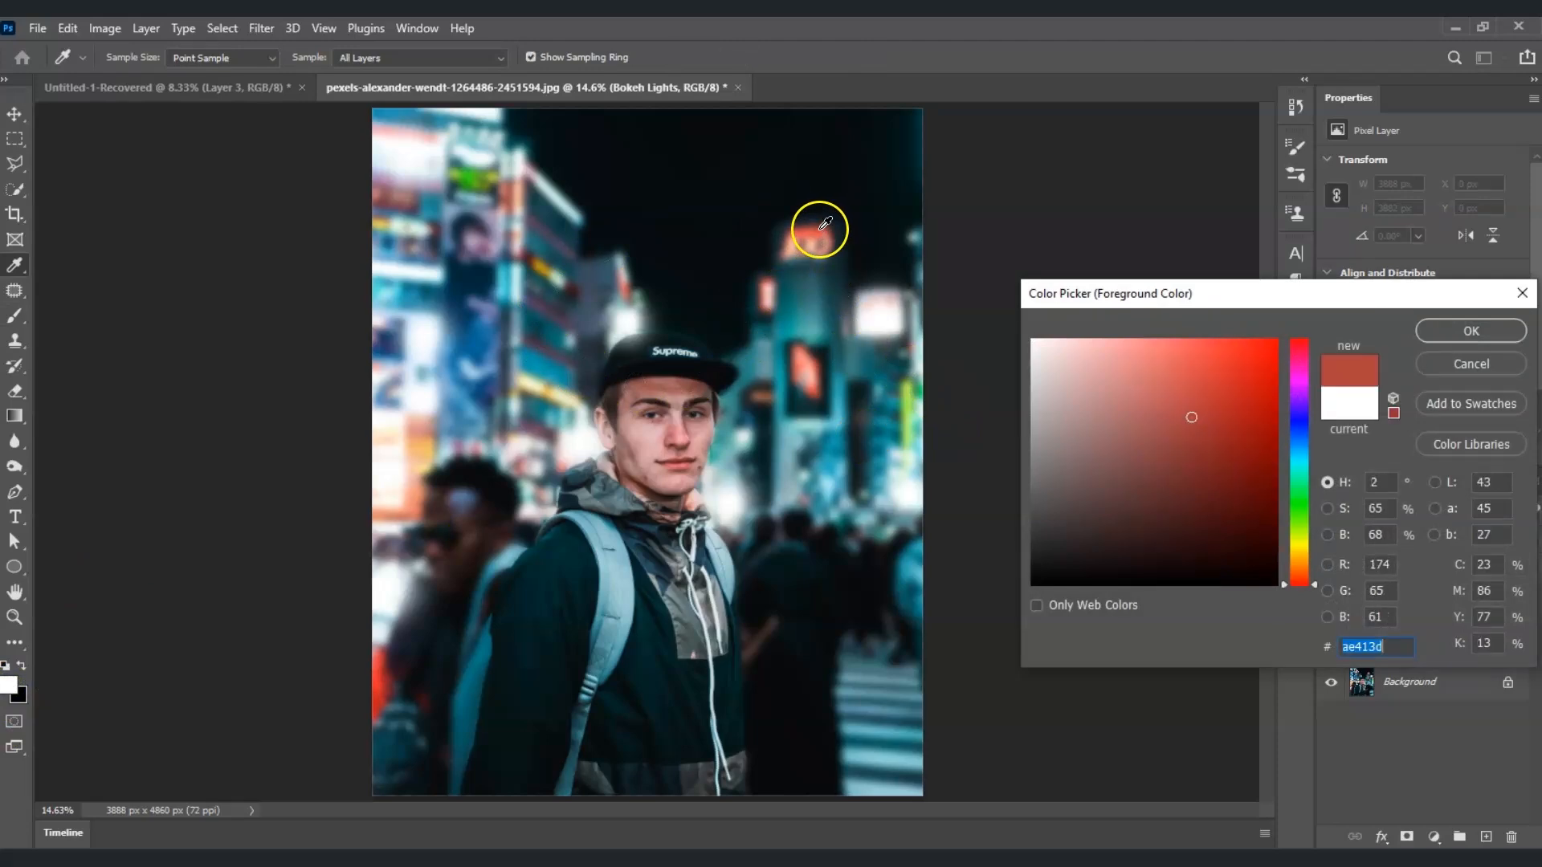
click(1438, 329)
key(b)
click(808, 241)
key([)
key([)
click(809, 242)
click(806, 371)
click(767, 295)
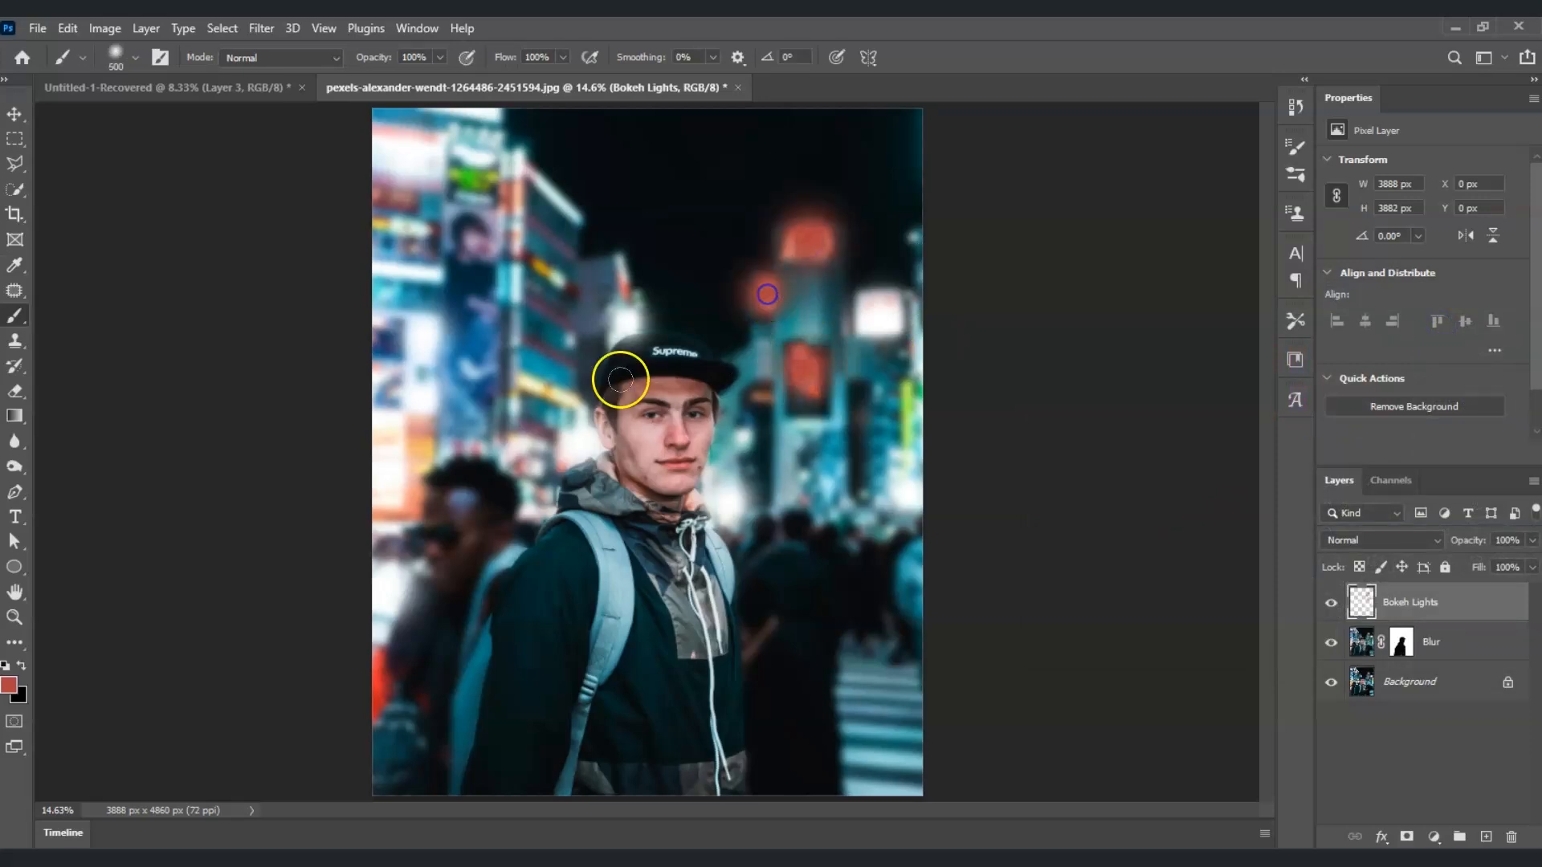
Step: Sample a green from the signs at the upper left as the foreground color
click(9, 685)
click(466, 176)
key(Return)
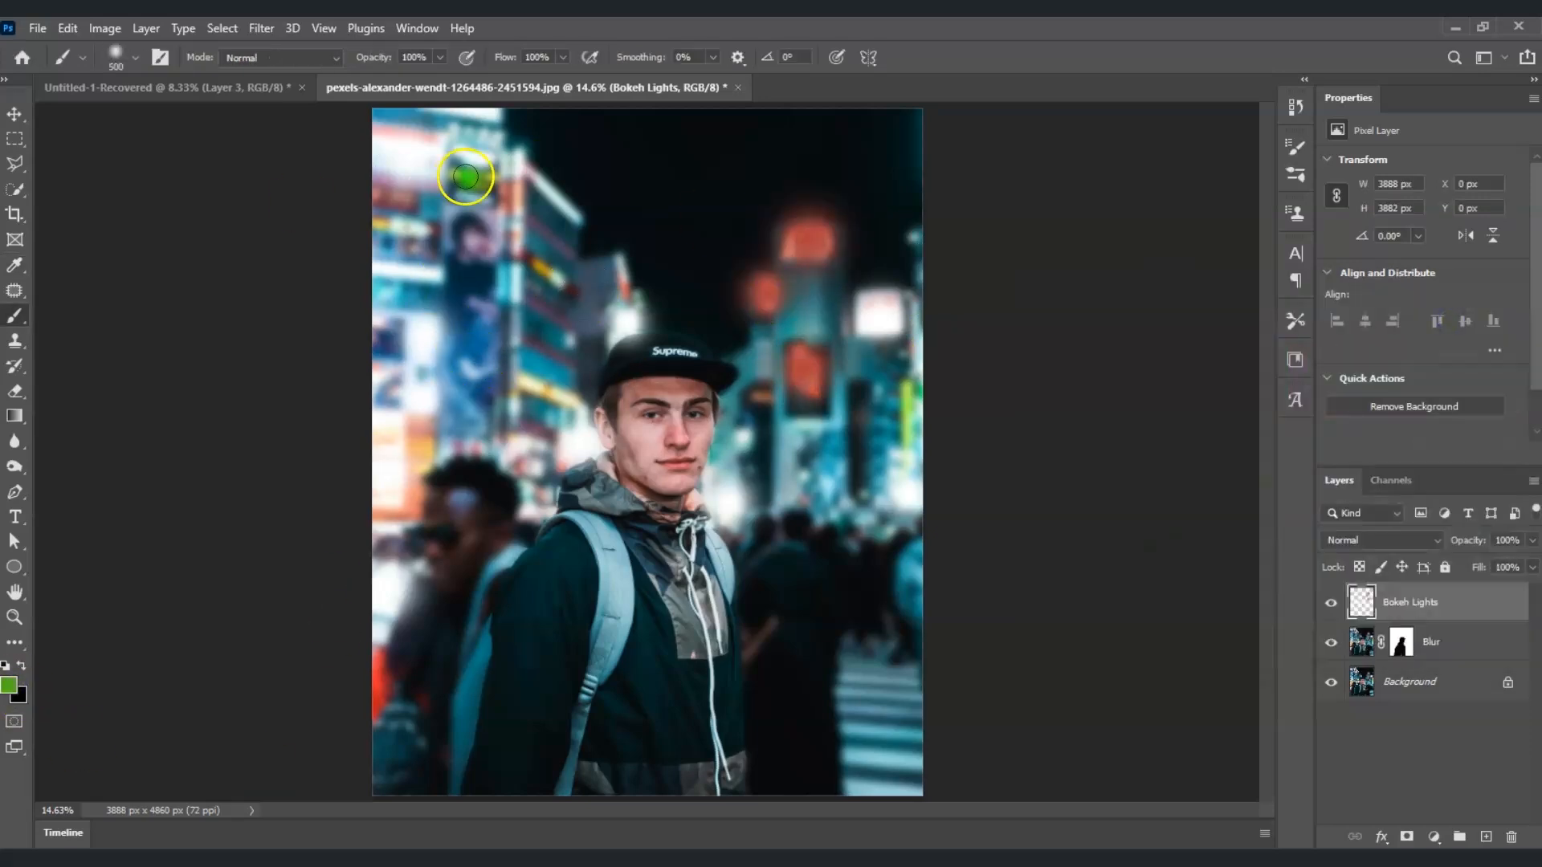
Step: Sample a yellow from the signs and stamp soft colored dots around the background
click(10, 685)
click(568, 274)
key(Return)
click(546, 265)
click(419, 449)
click(552, 393)
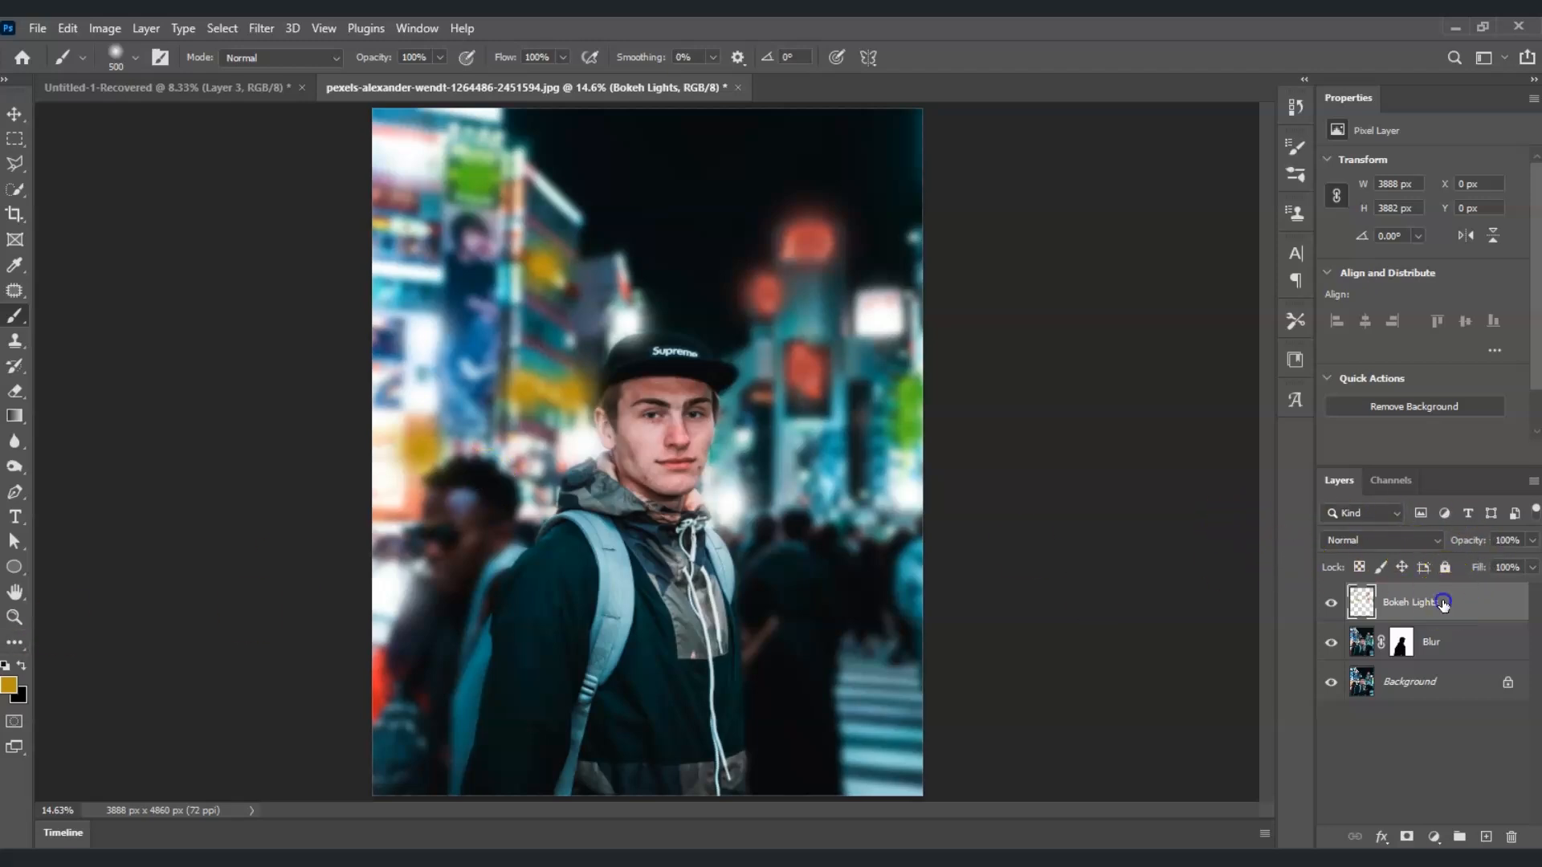
Step: Set the Bokeh Lights layer's opacity to 70% and its blend mode to Overlay
click(1532, 540)
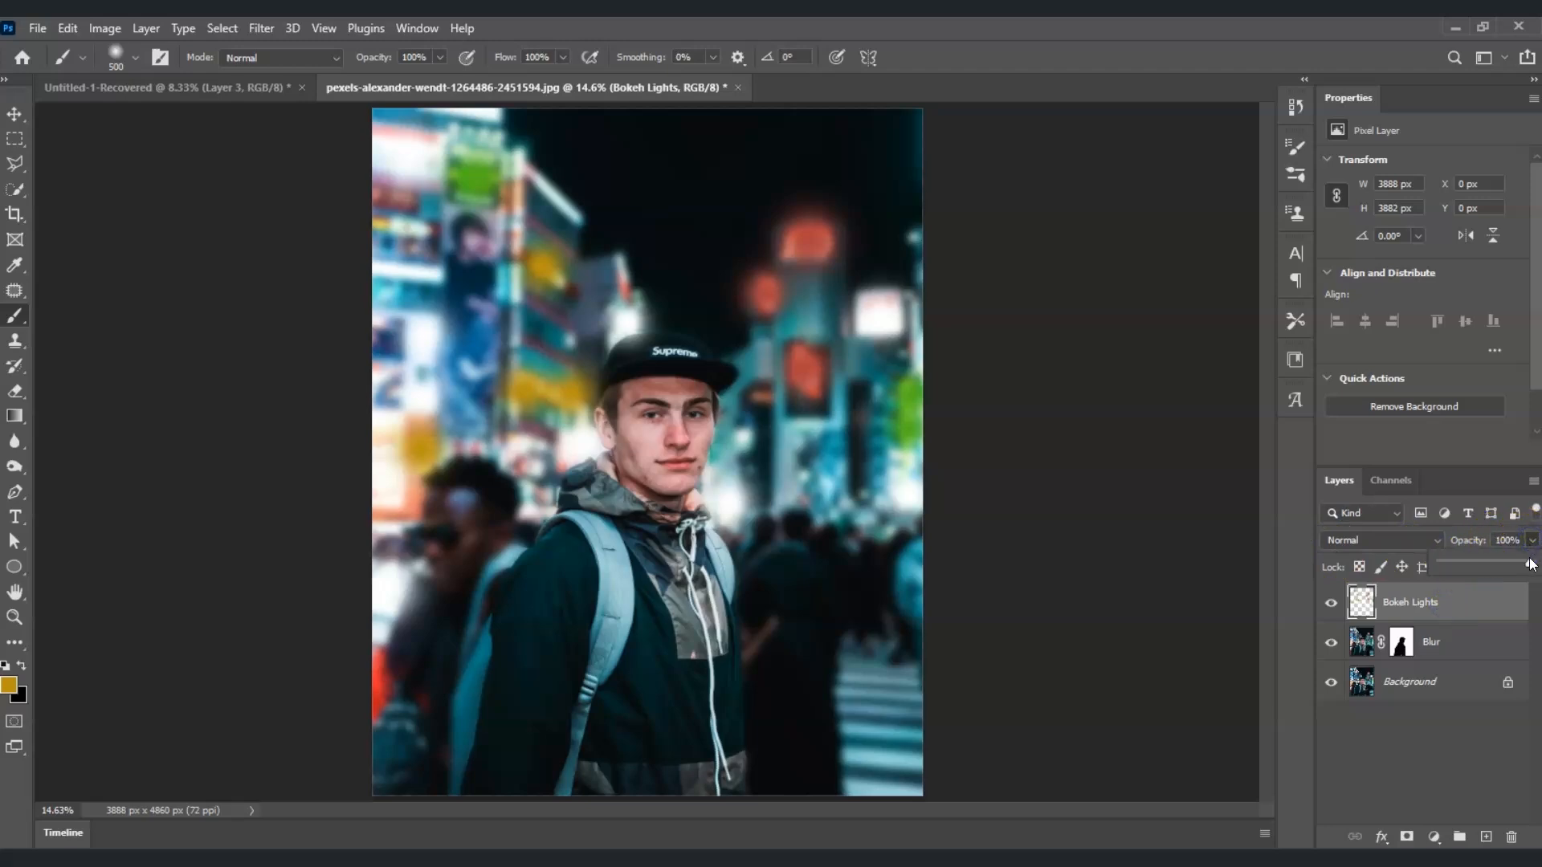
drag(1529, 565, 1505, 567)
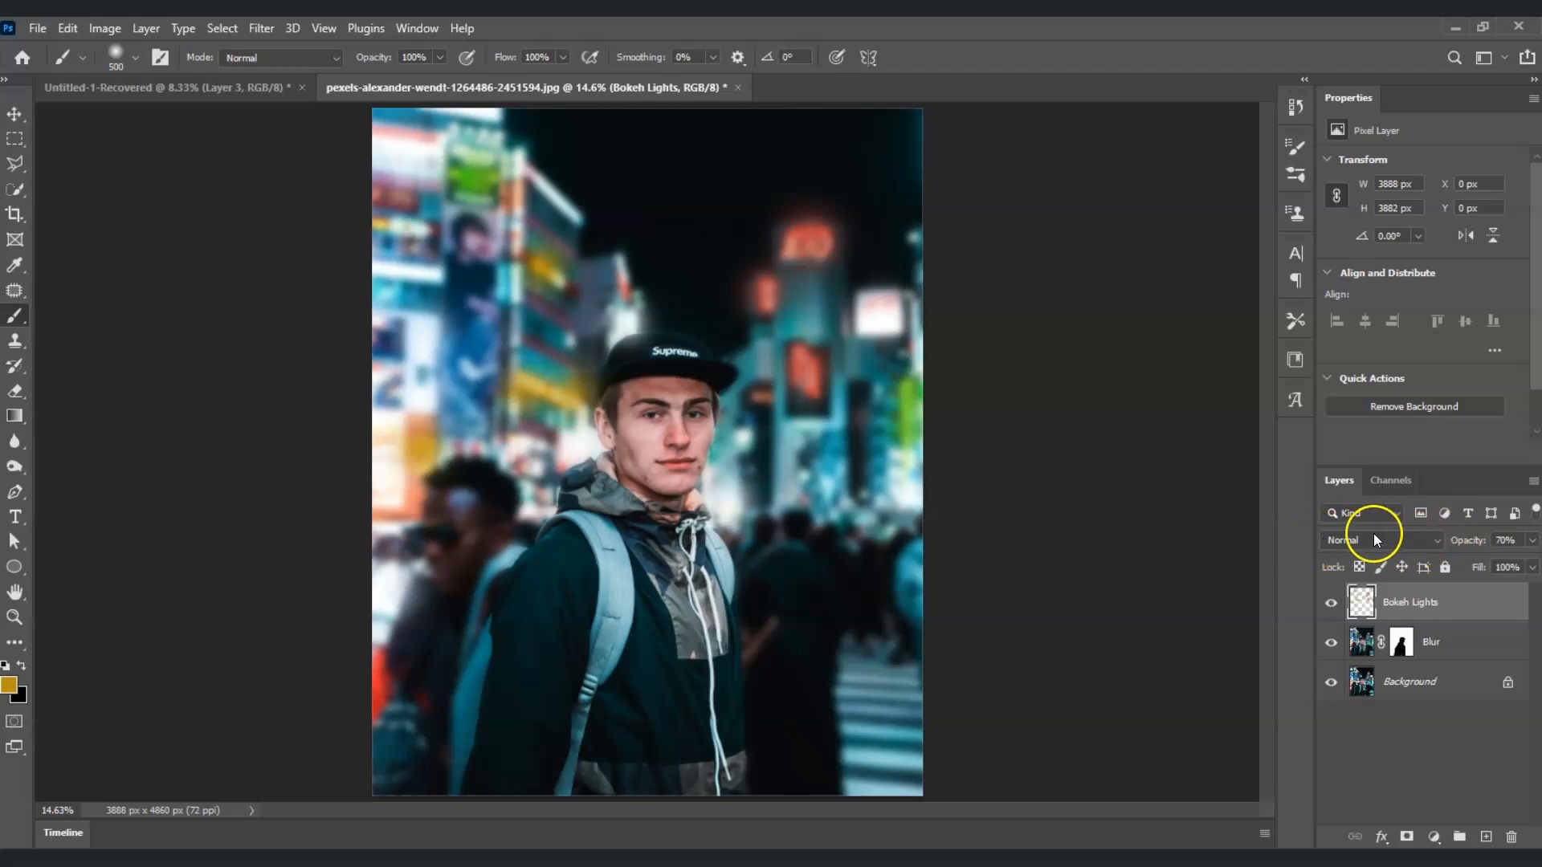
click(1437, 542)
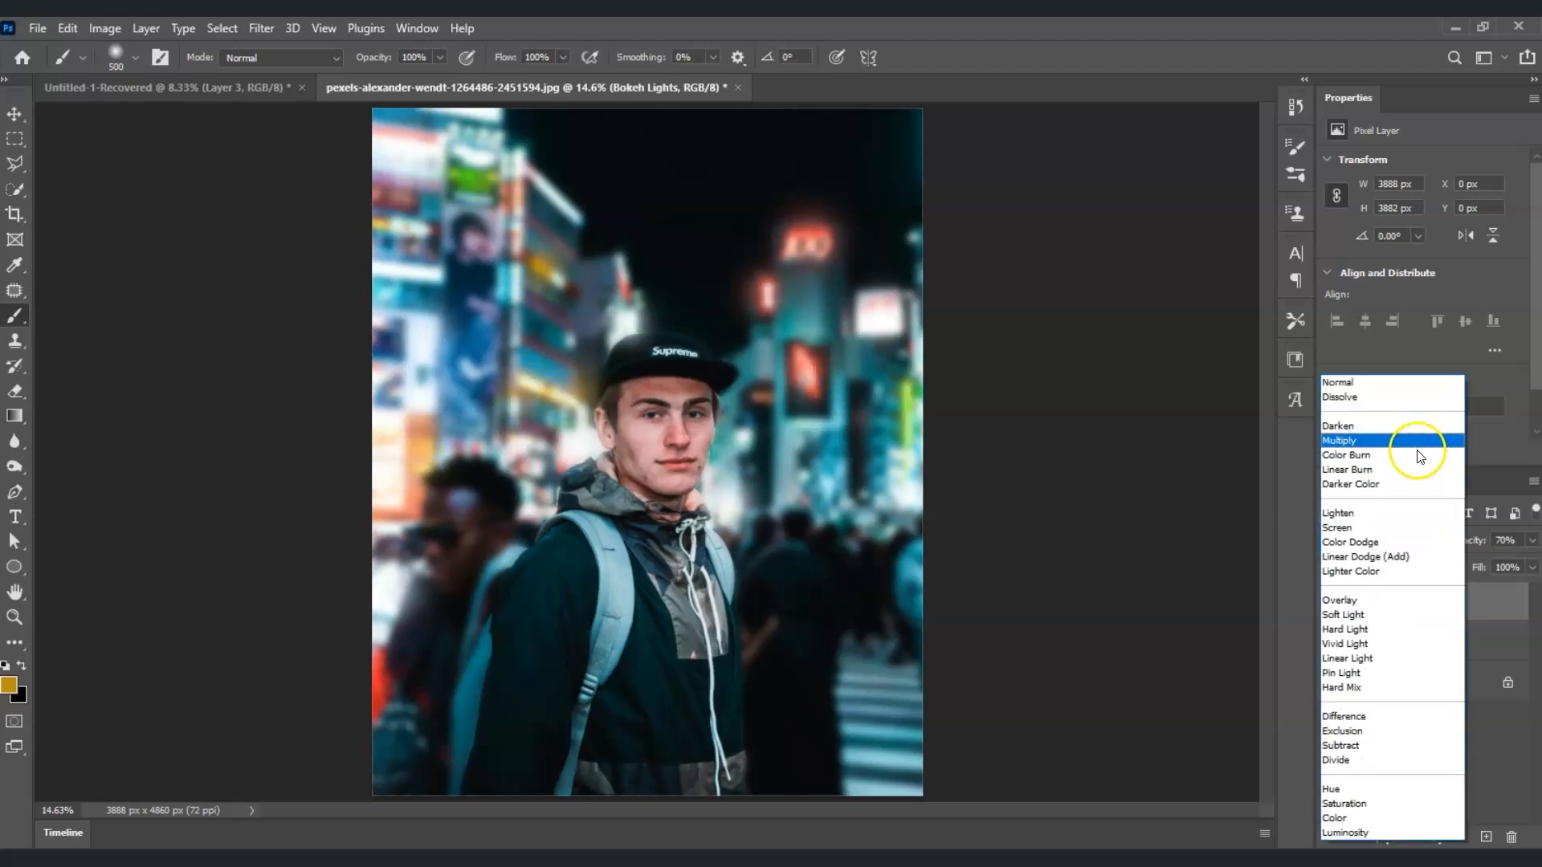
click(1426, 617)
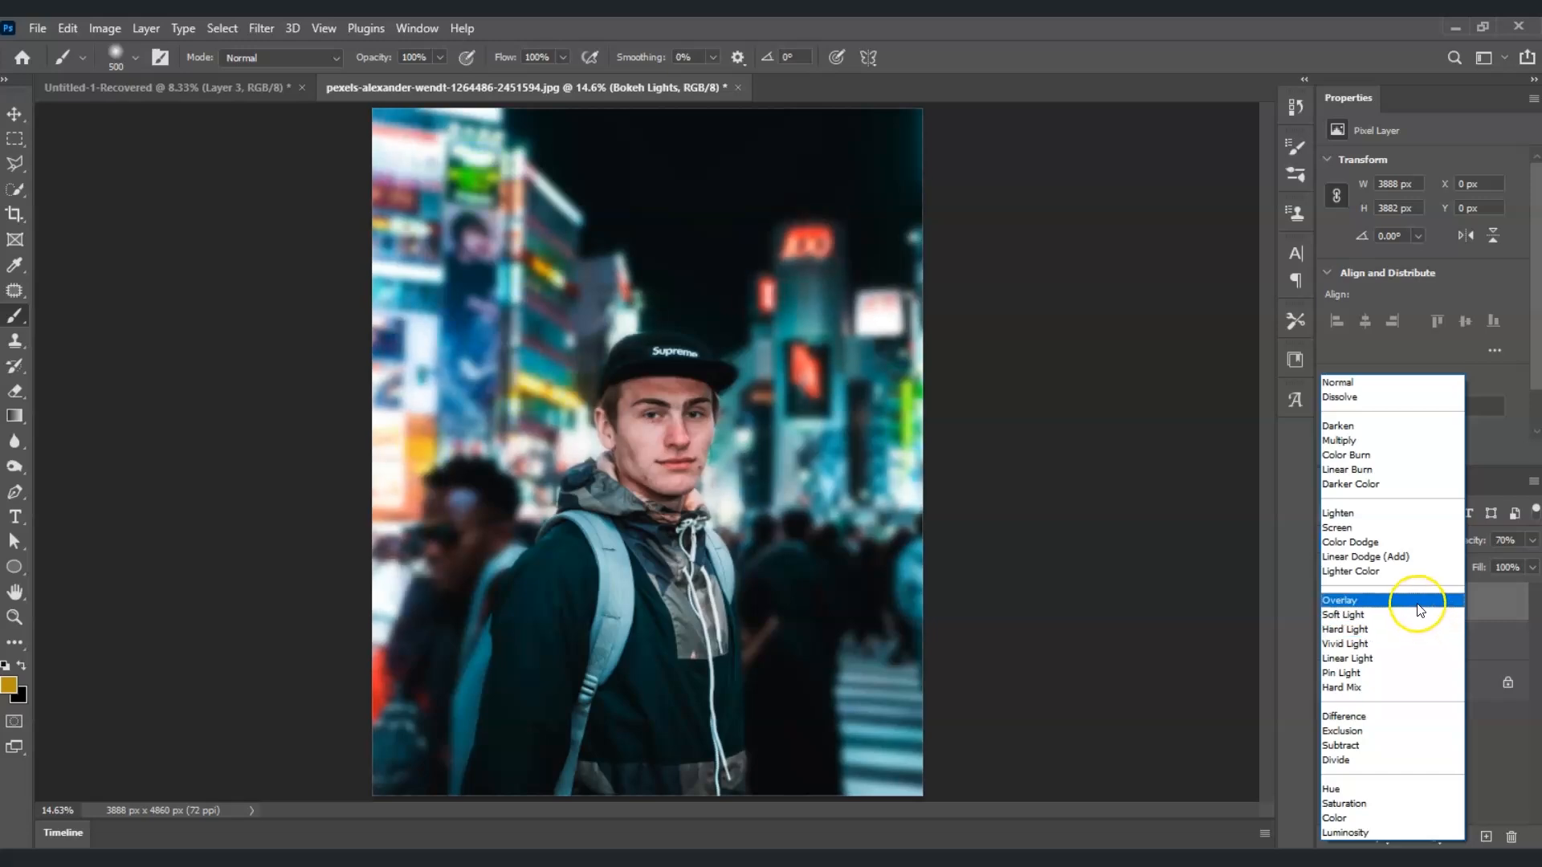
click(1419, 602)
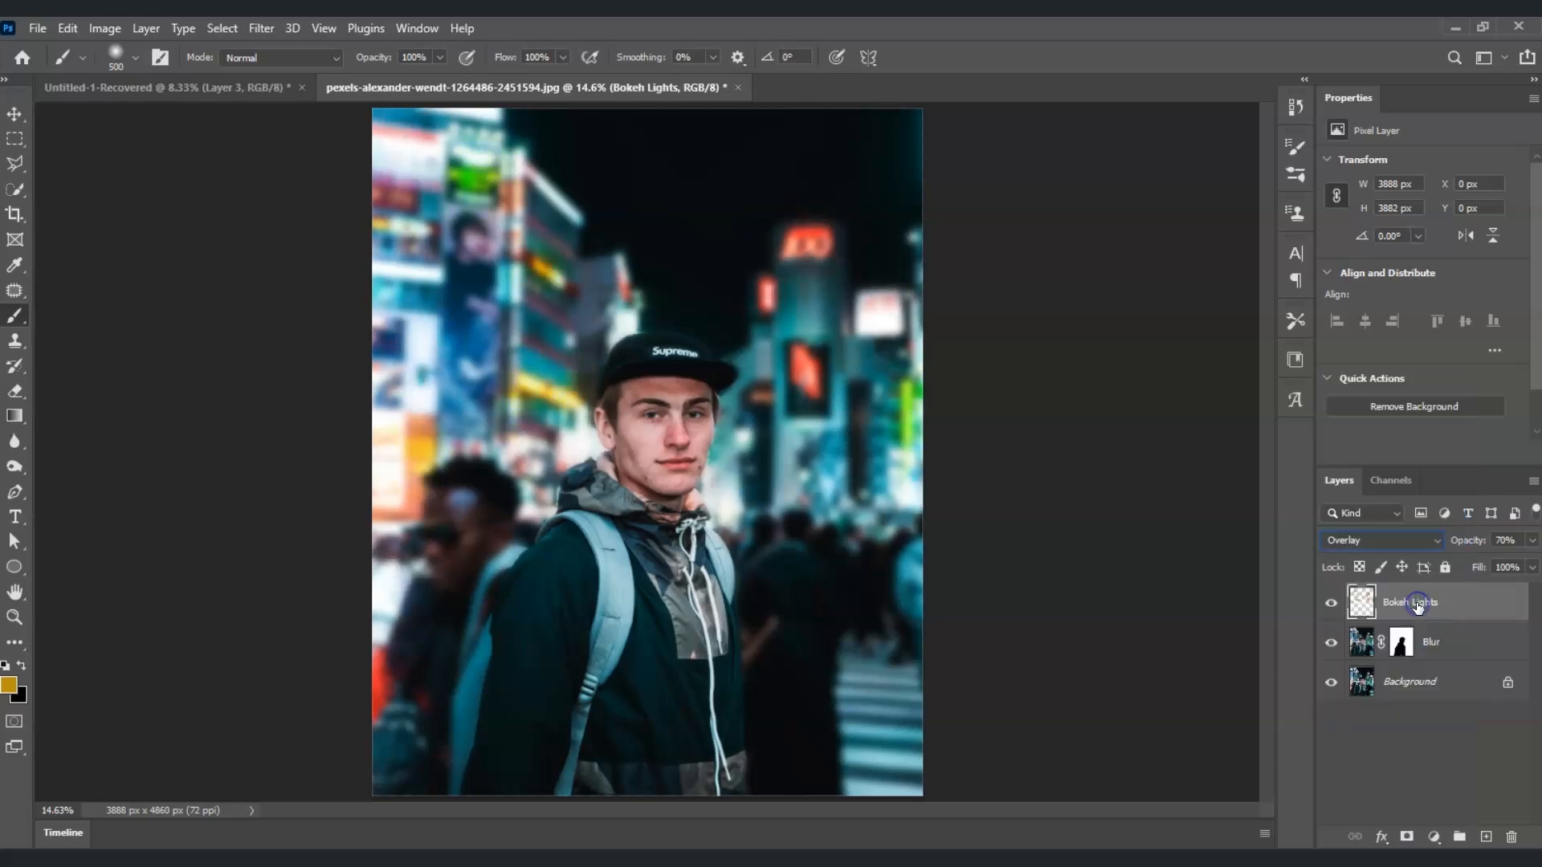
Step: Toggle the Bokeh Lights layer's visibility to compare the image with and without the effect
click(1329, 603)
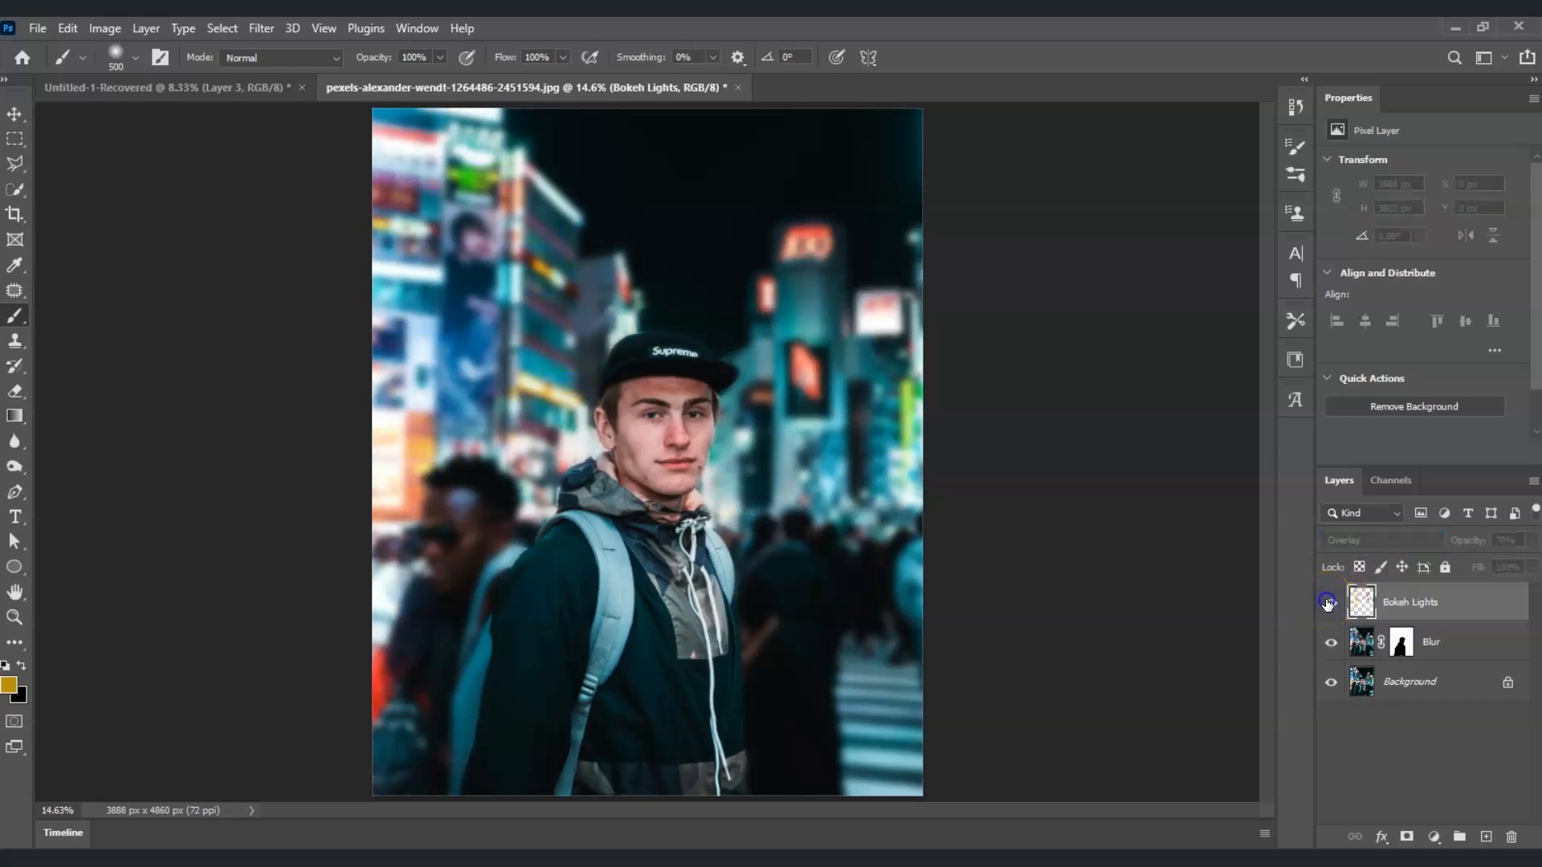
click(1328, 604)
click(1329, 604)
click(1329, 604)
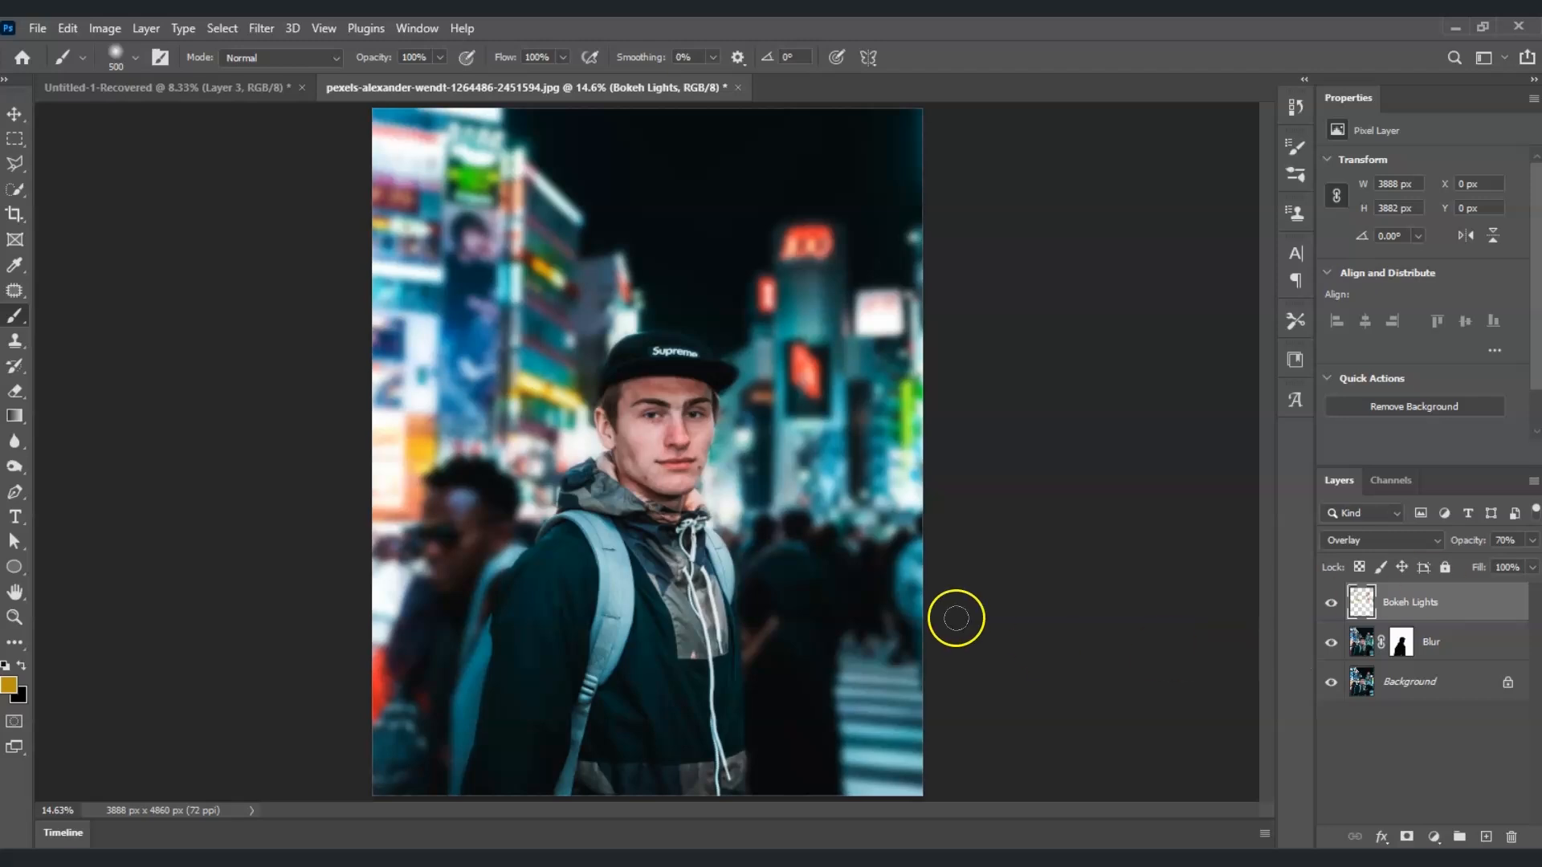
Step: Duplicate the Background layer to the top of the stack and hide the copy
click(1378, 761)
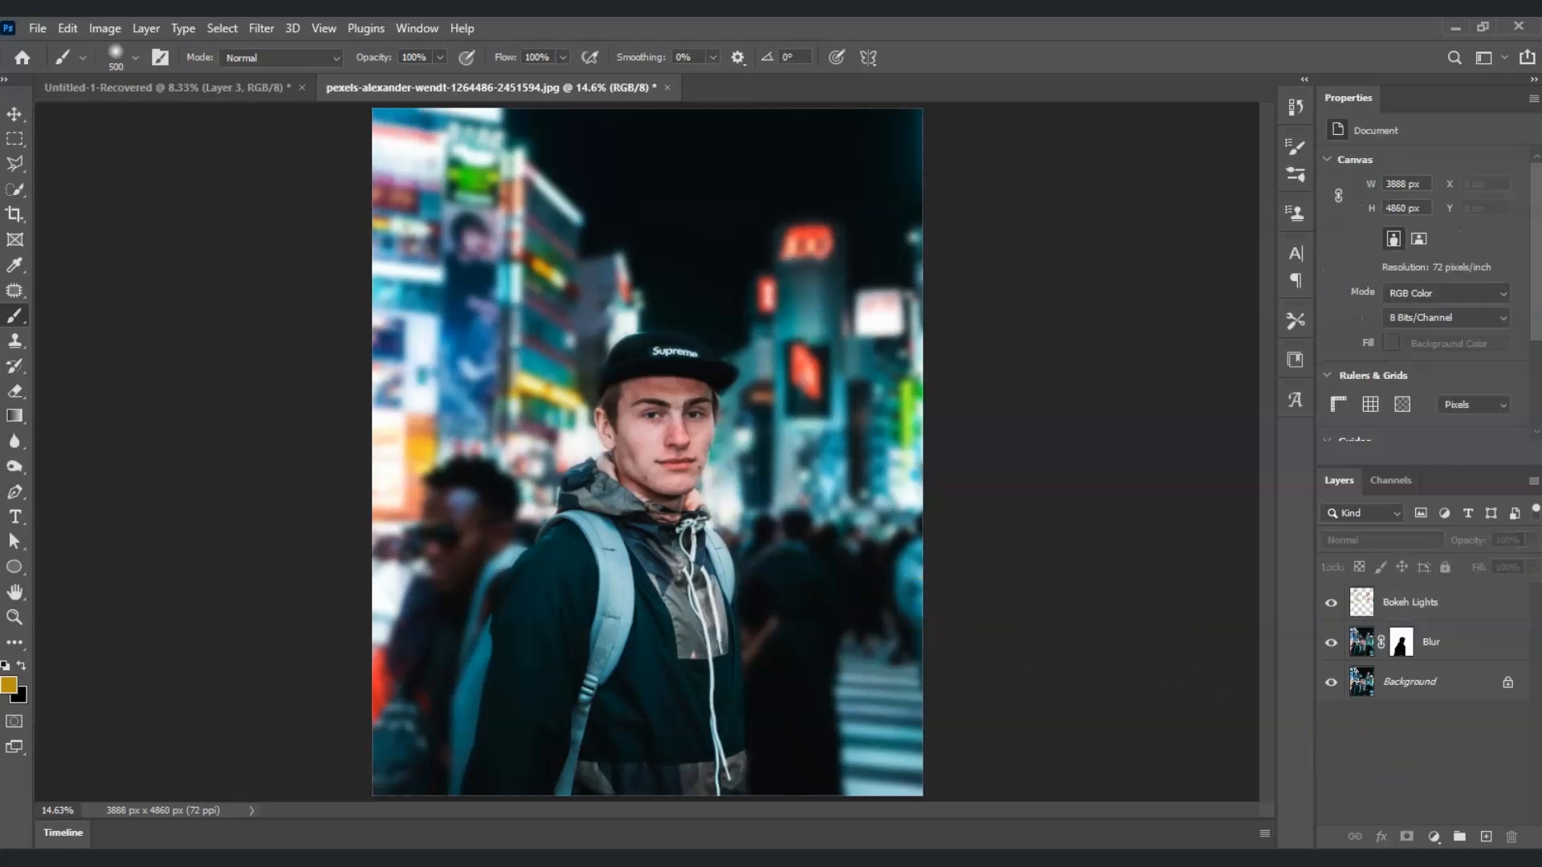
right_click(1432, 683)
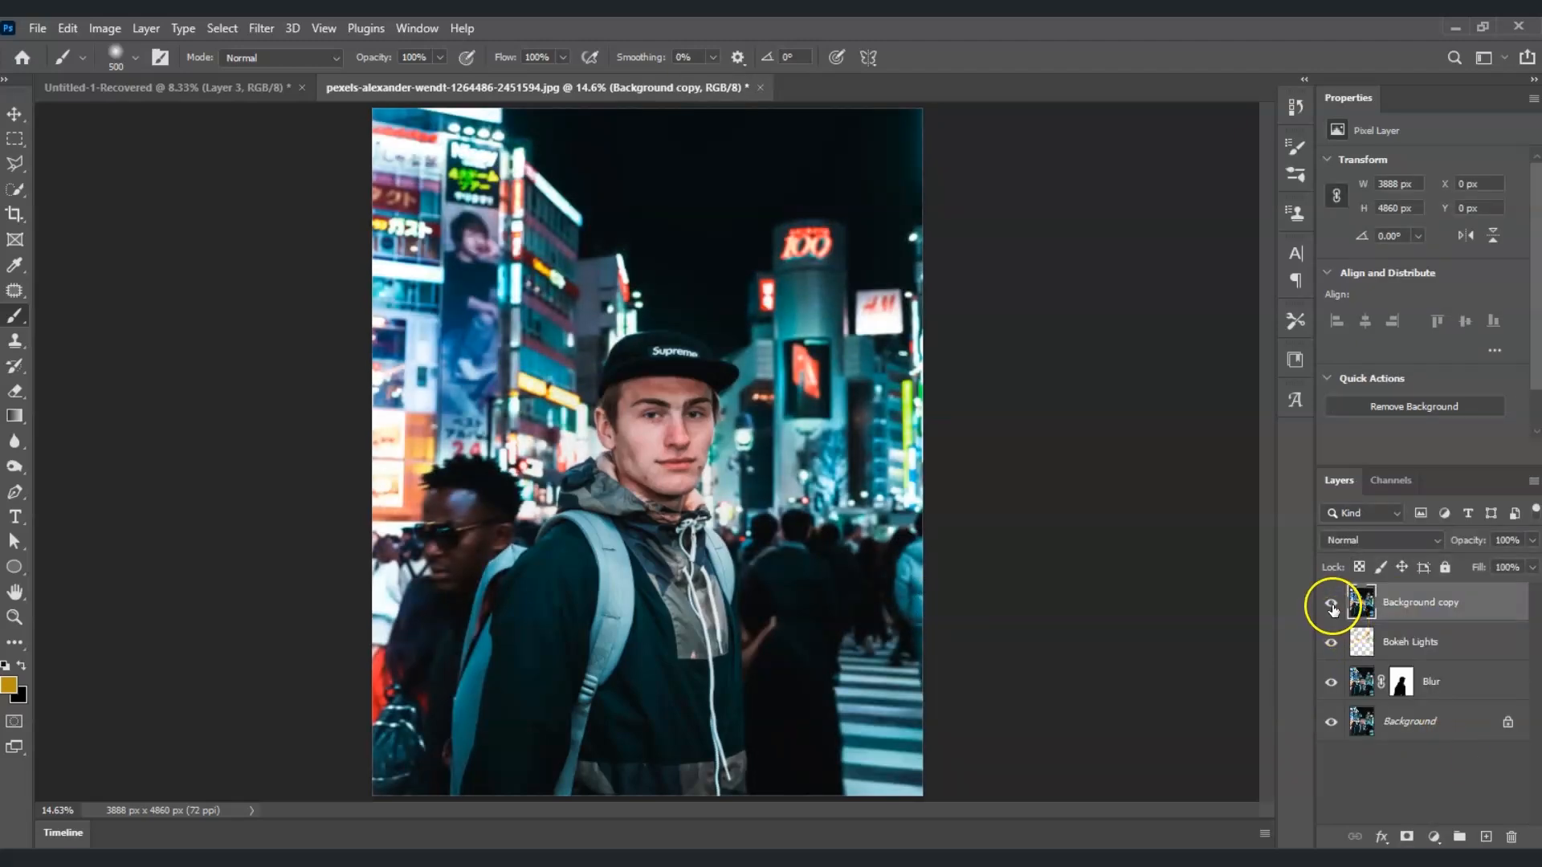
click(1331, 606)
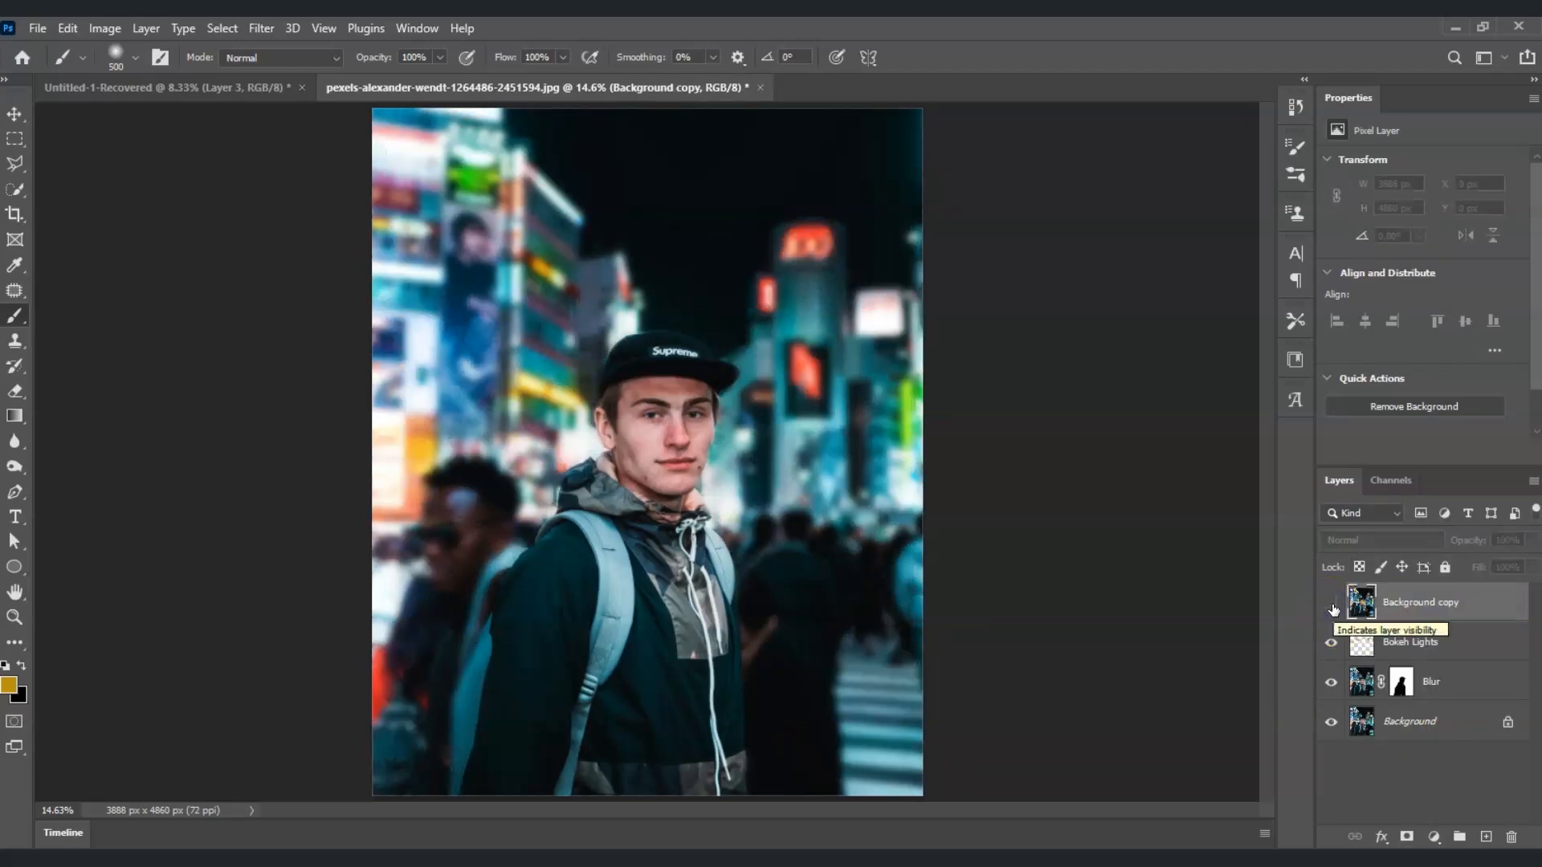
click(1335, 606)
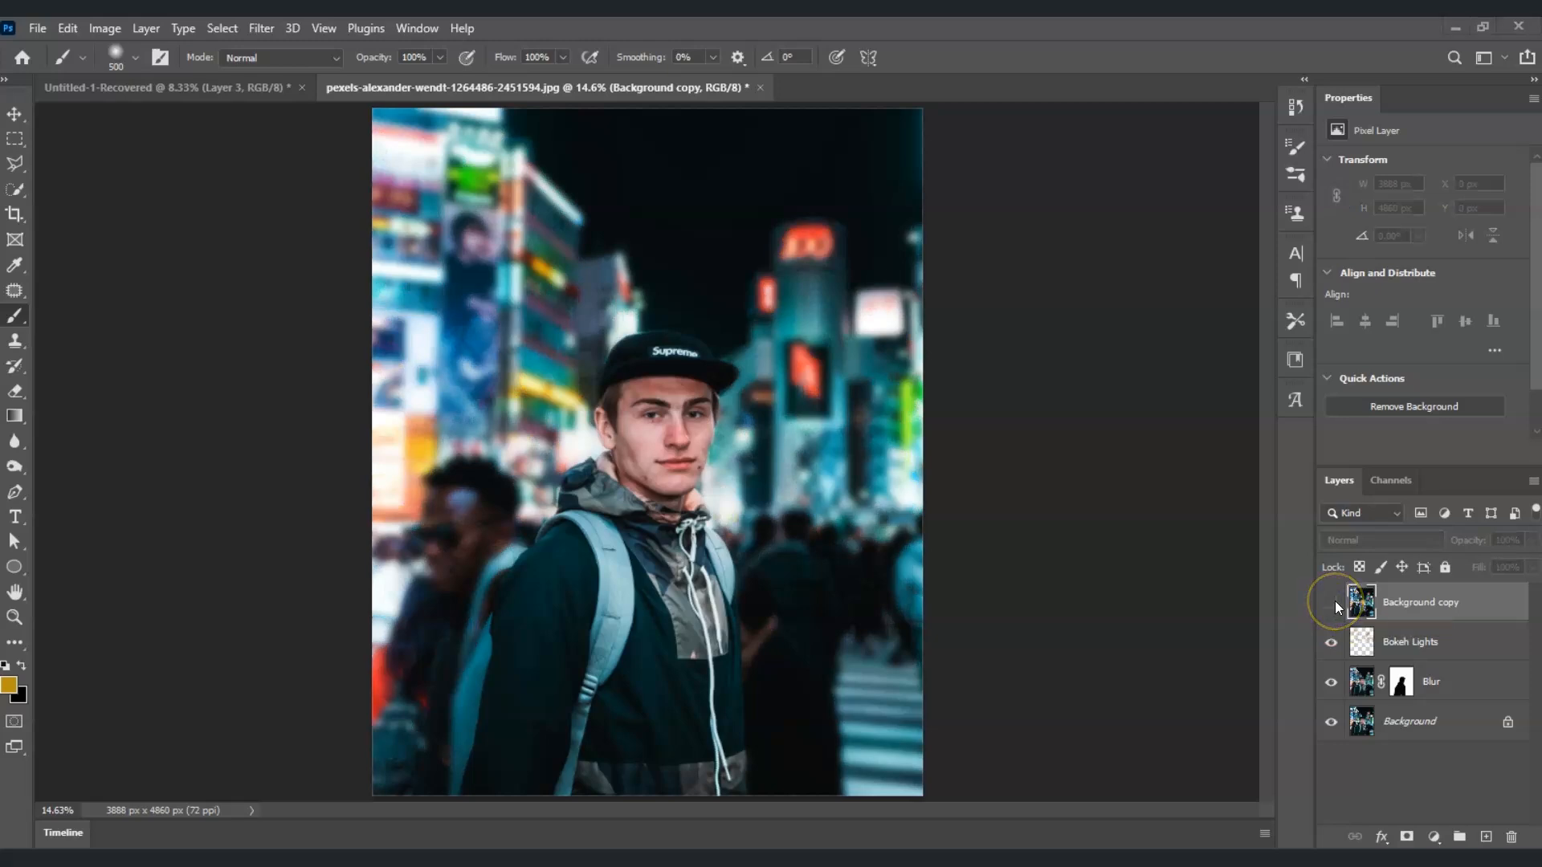